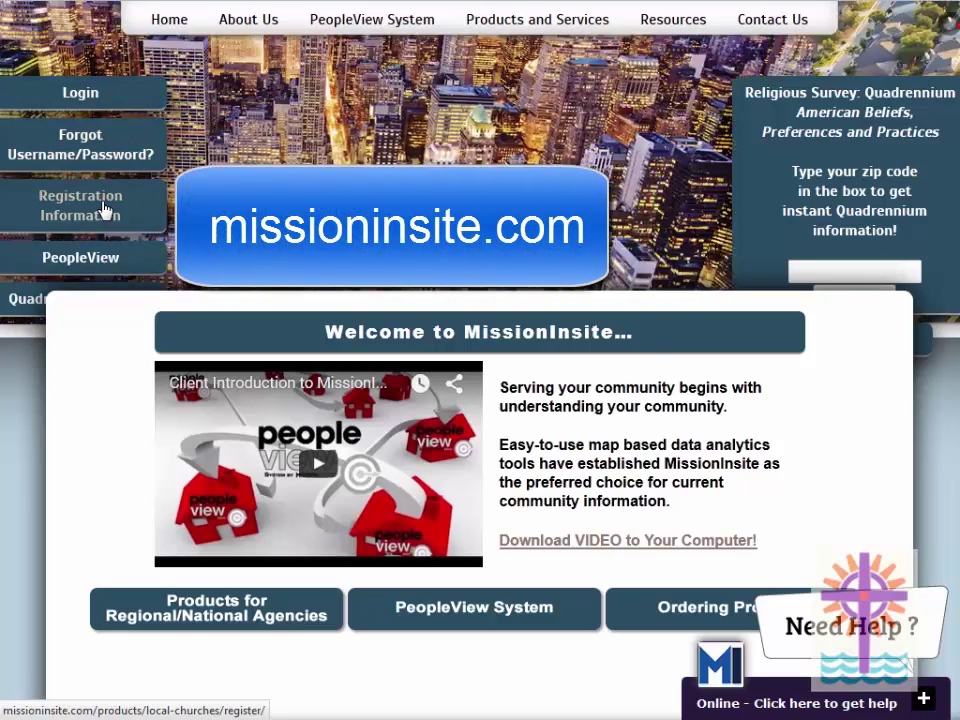
Step: Open the church user registration page for the Presbytery of Tampa Bay through the site's registration information
{"action": "left_click", "coordinate": [104, 209]}
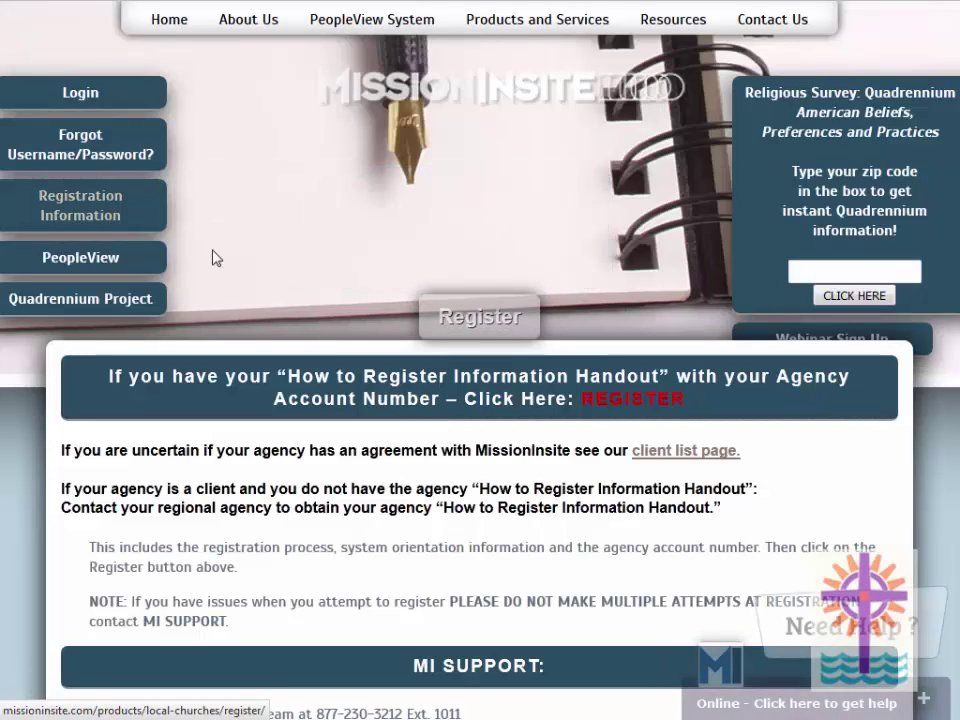
{"action": "left_click", "coordinate": [630, 399]}
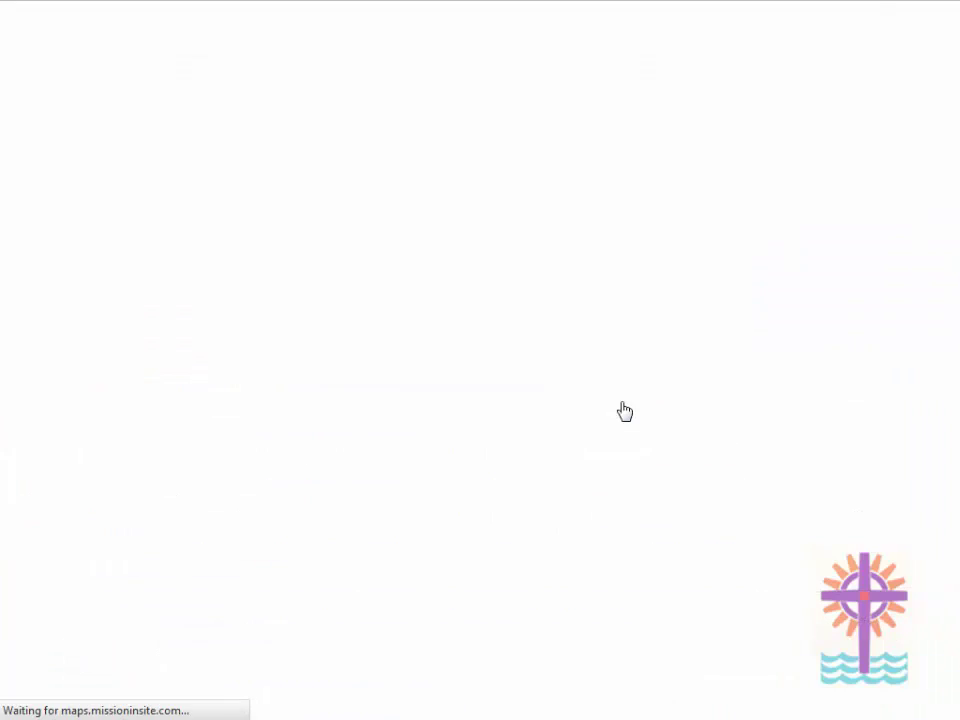
{"action": "left_click", "coordinate": [355, 170]}
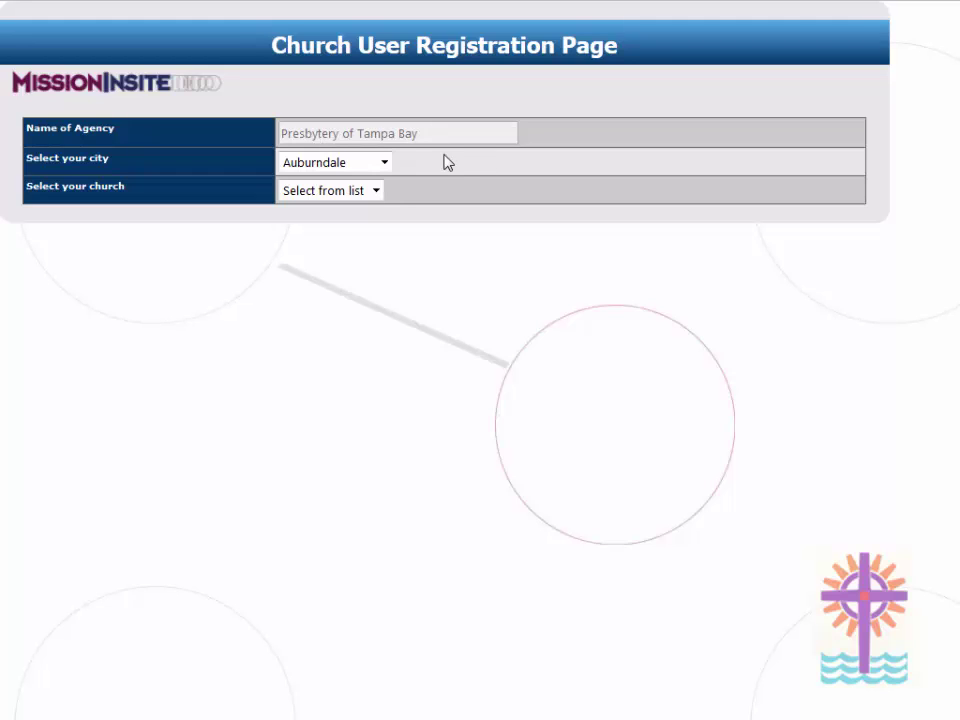
Step: Choose Dunedin as the city and St. Andrews Pres as the church for the registration
{"action": "left_click", "coordinate": [385, 163]}
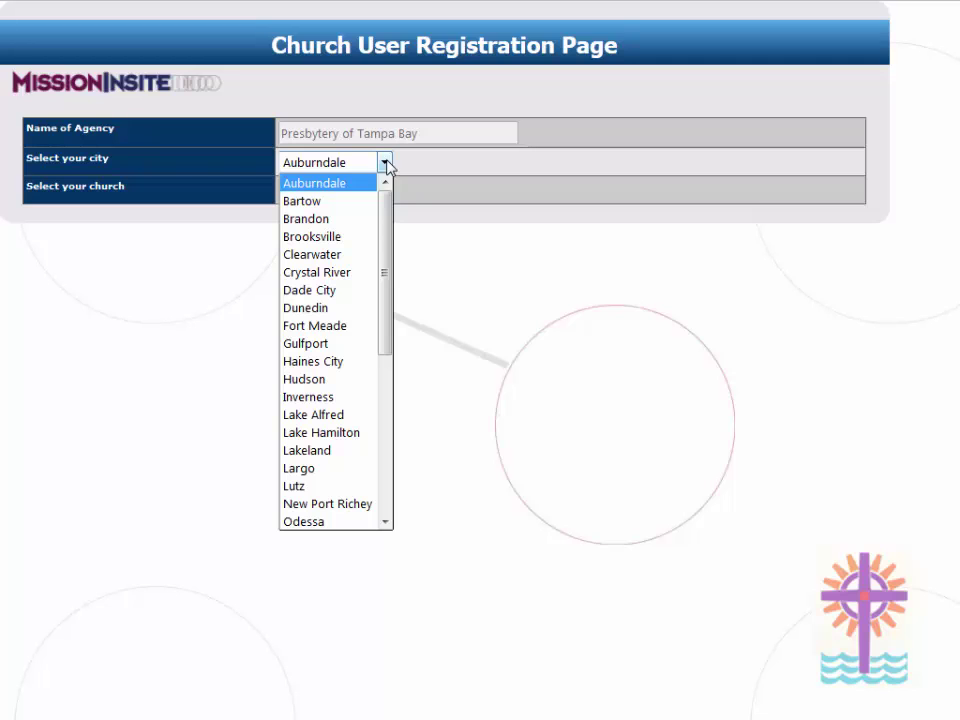
{"action": "left_click_drag", "start_coordinate": [390, 198], "coordinate": [386, 244]}
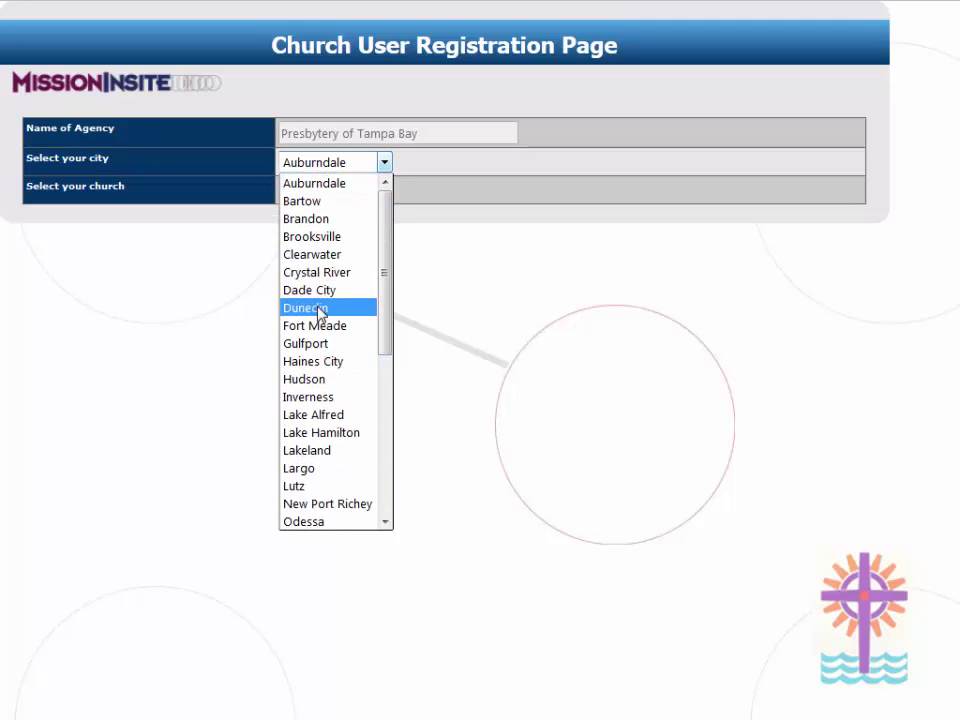
{"action": "left_click", "coordinate": [320, 309]}
{"action": "left_click", "coordinate": [383, 193]}
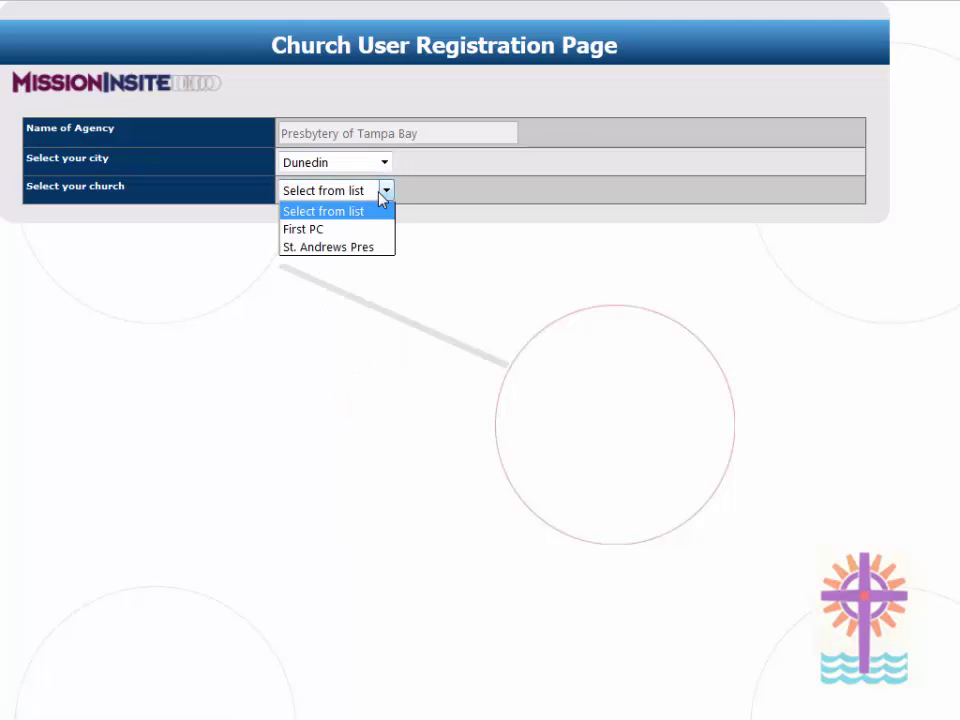
{"action": "left_click", "coordinate": [379, 251]}
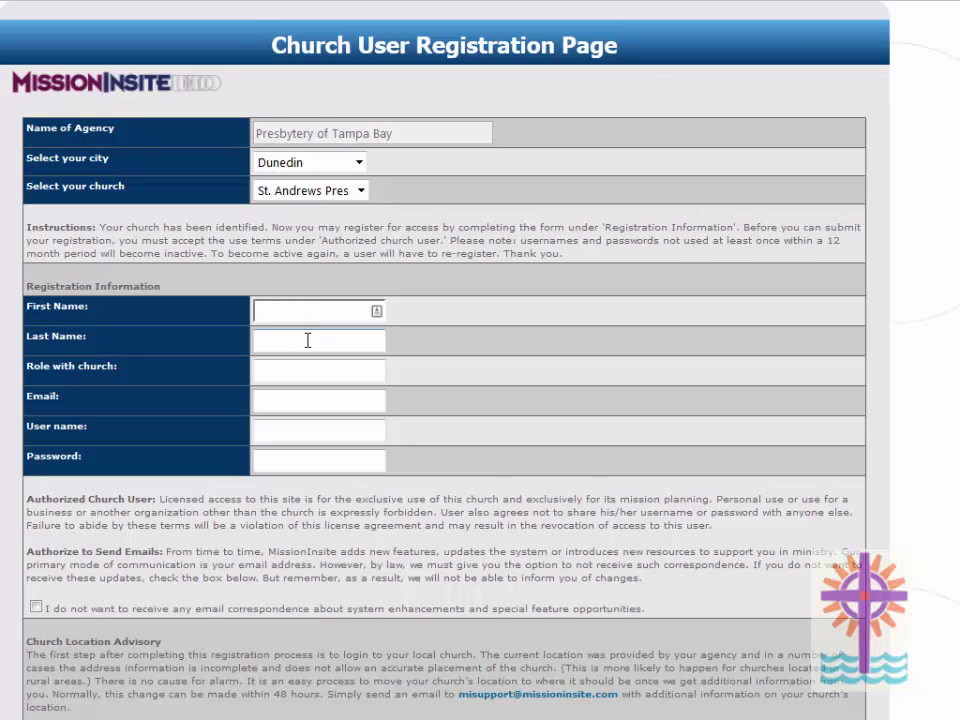
Step: Review the registration form's name, role, email, user name and password fields, along with its terms and location advisory
{"action": "left_click", "coordinate": [305, 377]}
{"action": "left_click", "coordinate": [306, 402]}
{"action": "left_click", "coordinate": [308, 430]}
{"action": "left_click", "coordinate": [306, 460]}
{"action": "scroll", "coordinate": [557, 448], "scroll_direction": "down", "scroll_amount": 2}
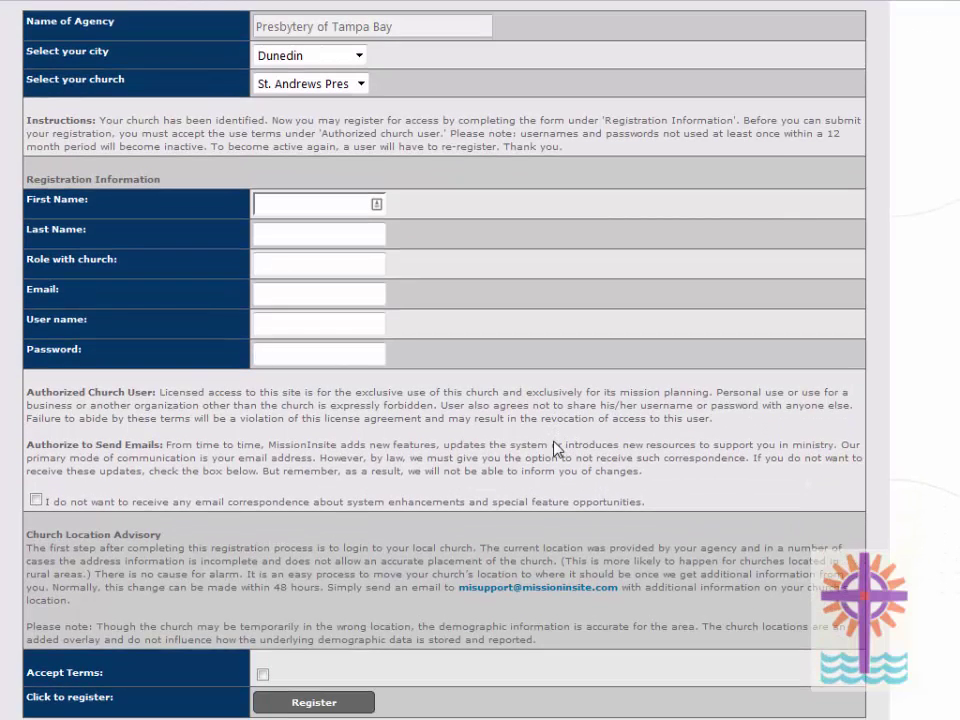
{"action": "scroll", "coordinate": [557, 448], "scroll_direction": "down", "scroll_amount": 1}
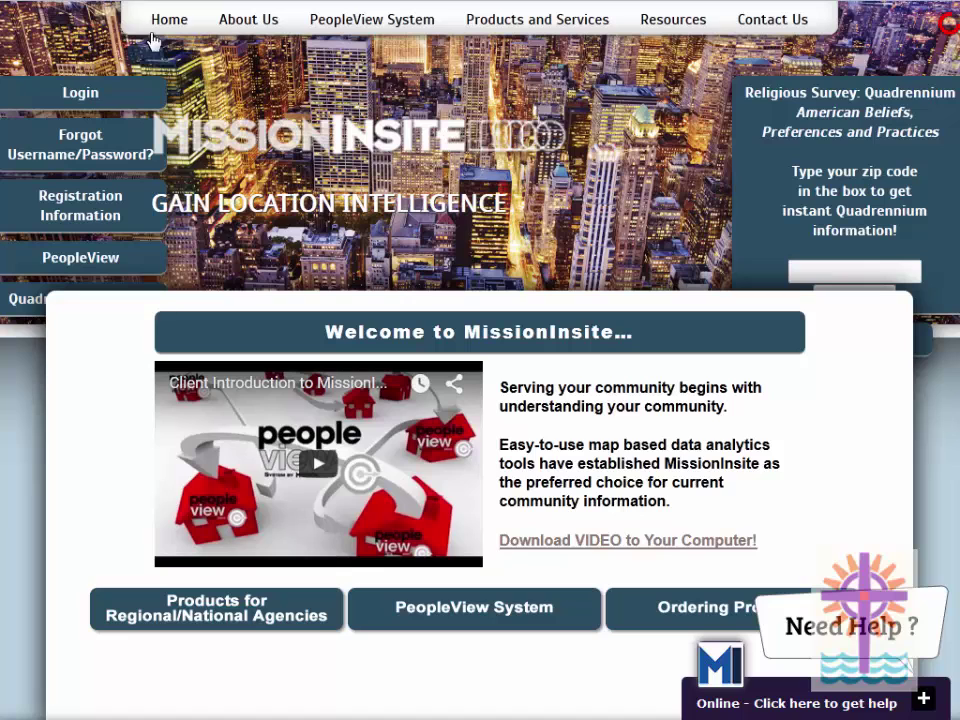
Step: Log in to the PeopleView system from the MissionInsite home page and dismiss the welcome window
{"action": "left_click", "coordinate": [94, 96]}
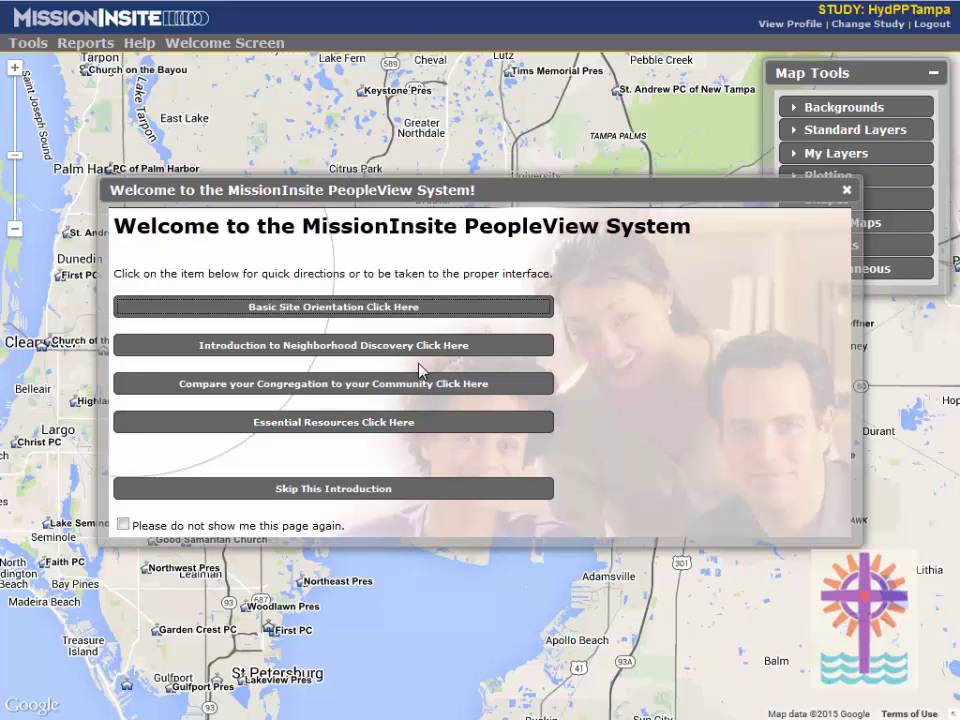
{"action": "left_click", "coordinate": [847, 190]}
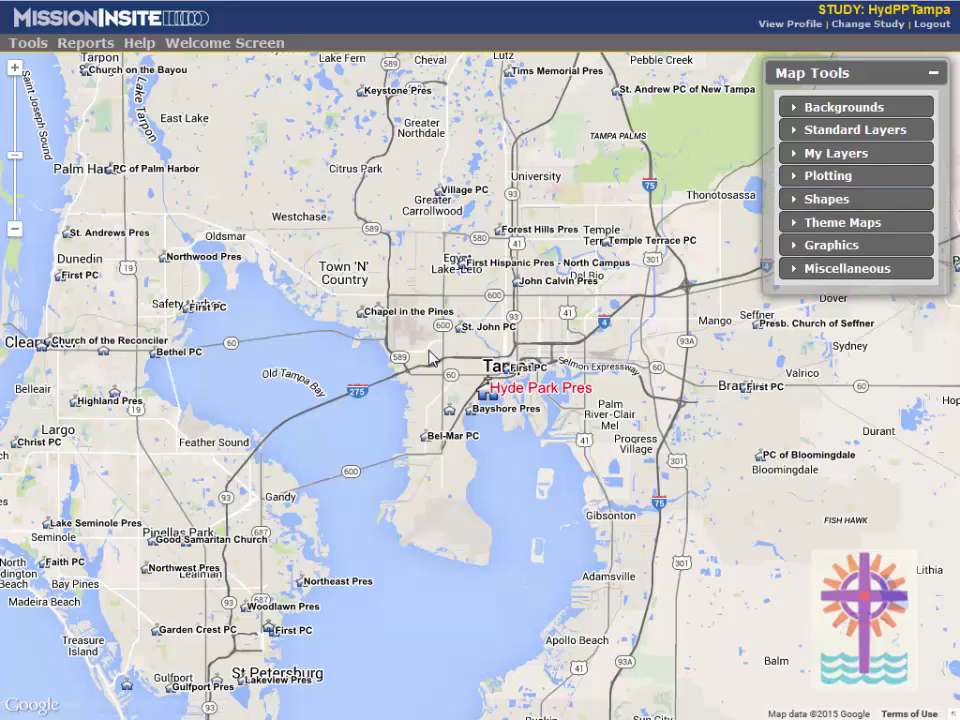
Step: Draw a 2-mile radius shape centered on Hyde Park Pres, and clear it from the map
{"action": "left_click_drag", "start_coordinate": [441, 345], "coordinate": [465, 338]}
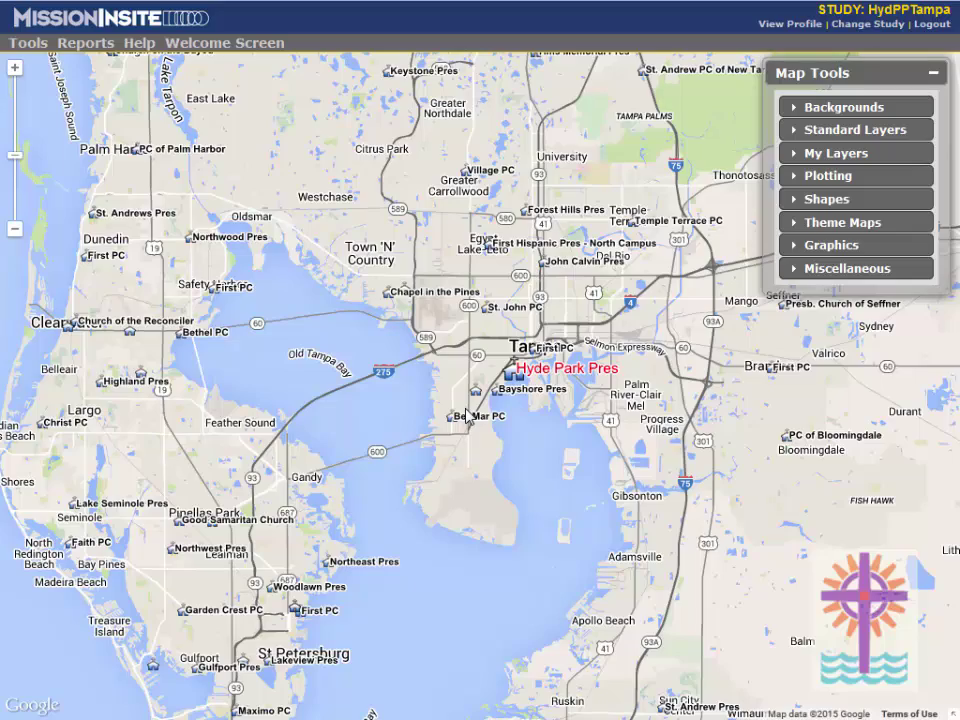
{"action": "scroll", "coordinate": [467, 418], "scroll_direction": "up", "scroll_amount": 1}
{"action": "left_click_drag", "start_coordinate": [518, 264], "coordinate": [449, 355]}
{"action": "scroll", "coordinate": [447, 393], "scroll_direction": "up", "scroll_amount": 2}
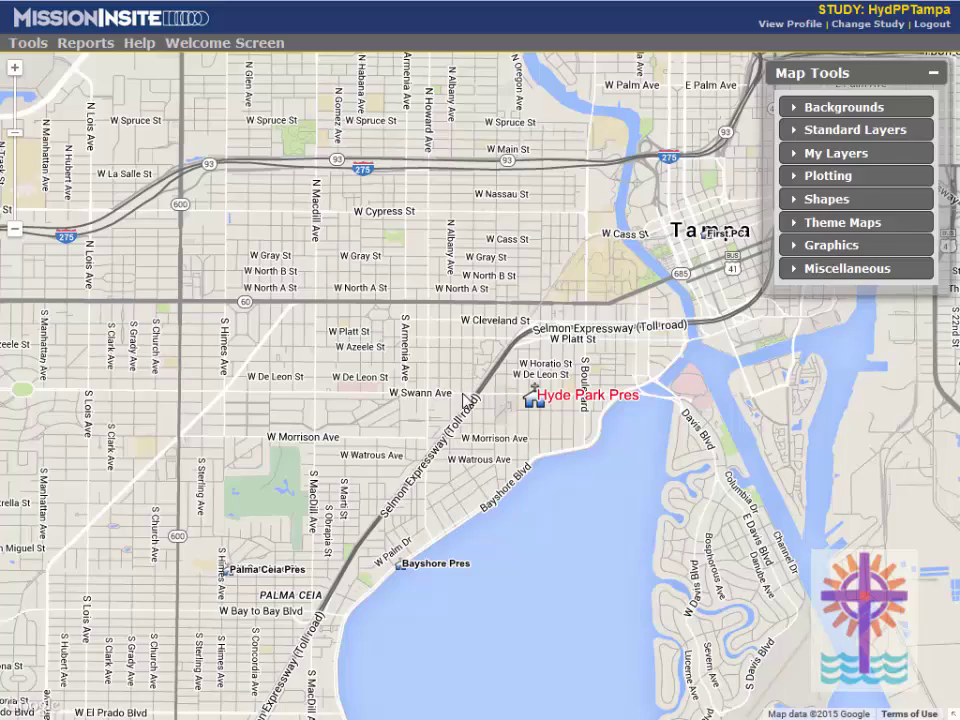
{"action": "left_click_drag", "start_coordinate": [452, 375], "coordinate": [488, 423]}
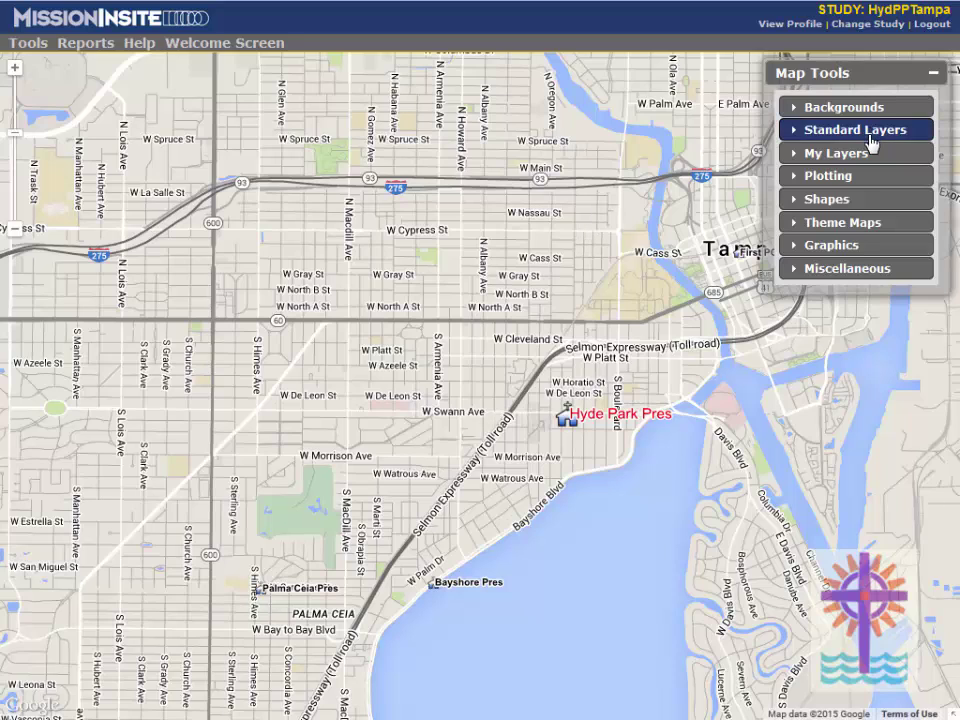
{"action": "left_click", "coordinate": [850, 202]}
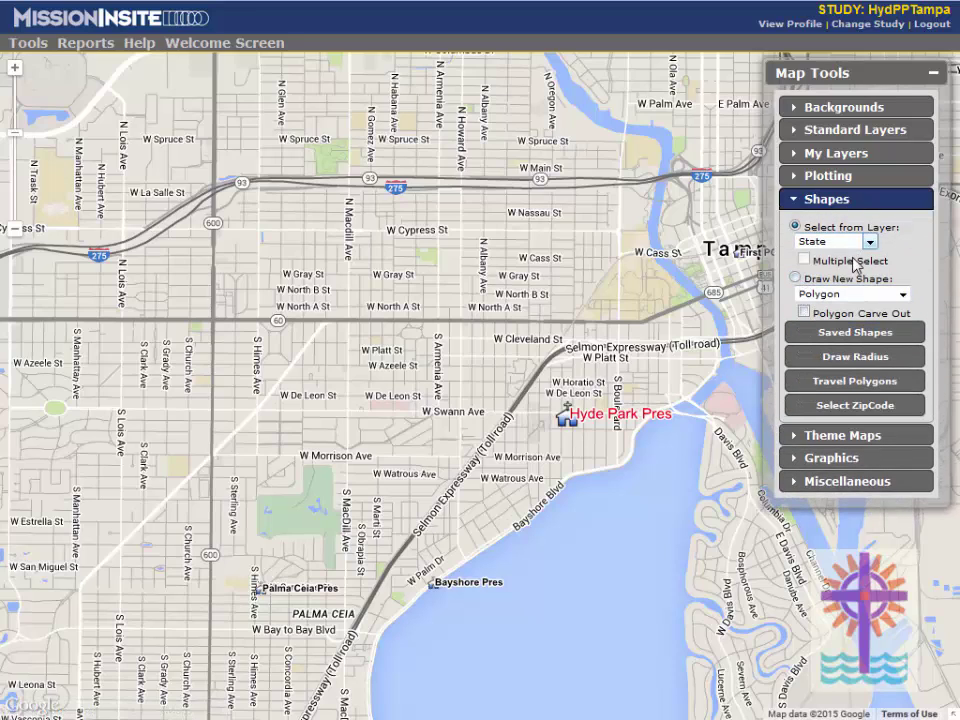
{"action": "left_click", "coordinate": [852, 364]}
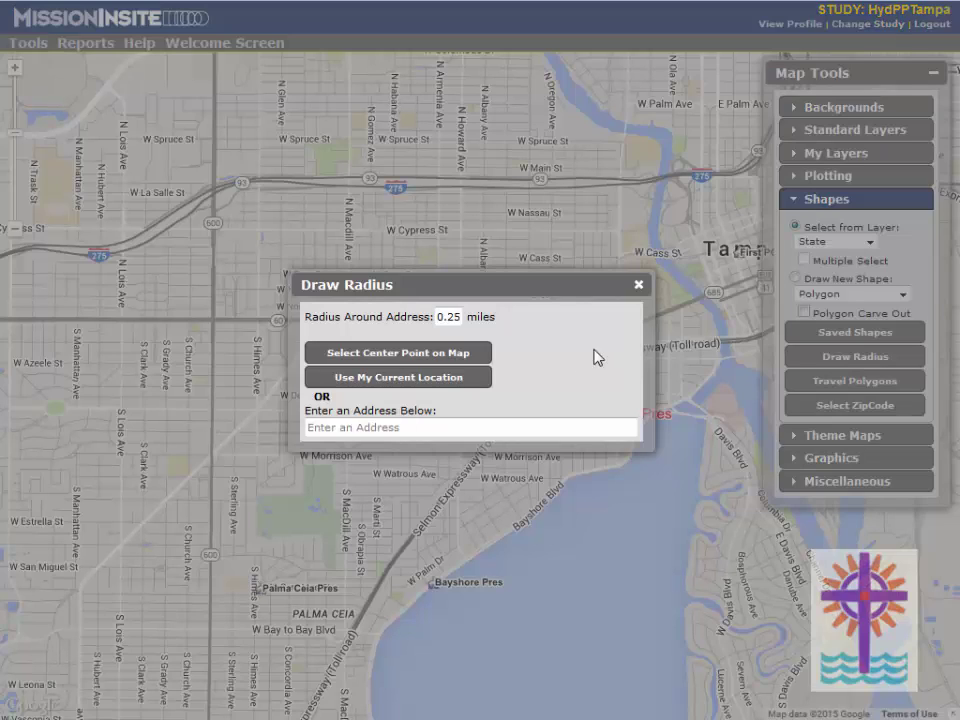
{"action": "left_click_drag", "start_coordinate": [437, 317], "coordinate": [490, 317]}
{"action": "type", "text": "2"}
{"action": "left_click", "coordinate": [443, 353]}
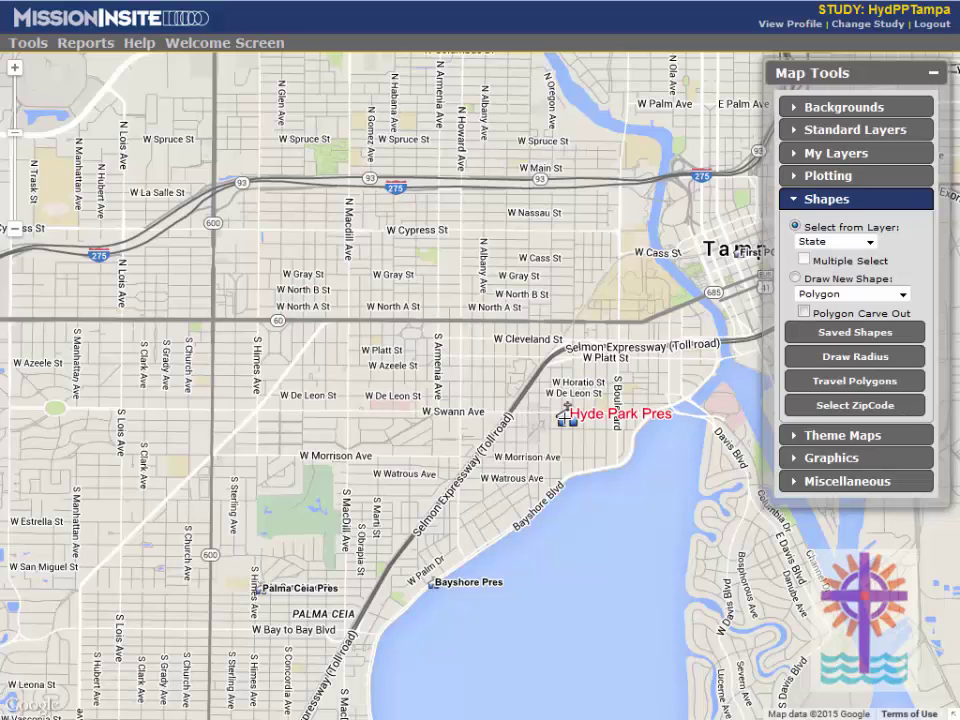
{"action": "left_click", "coordinate": [567, 407]}
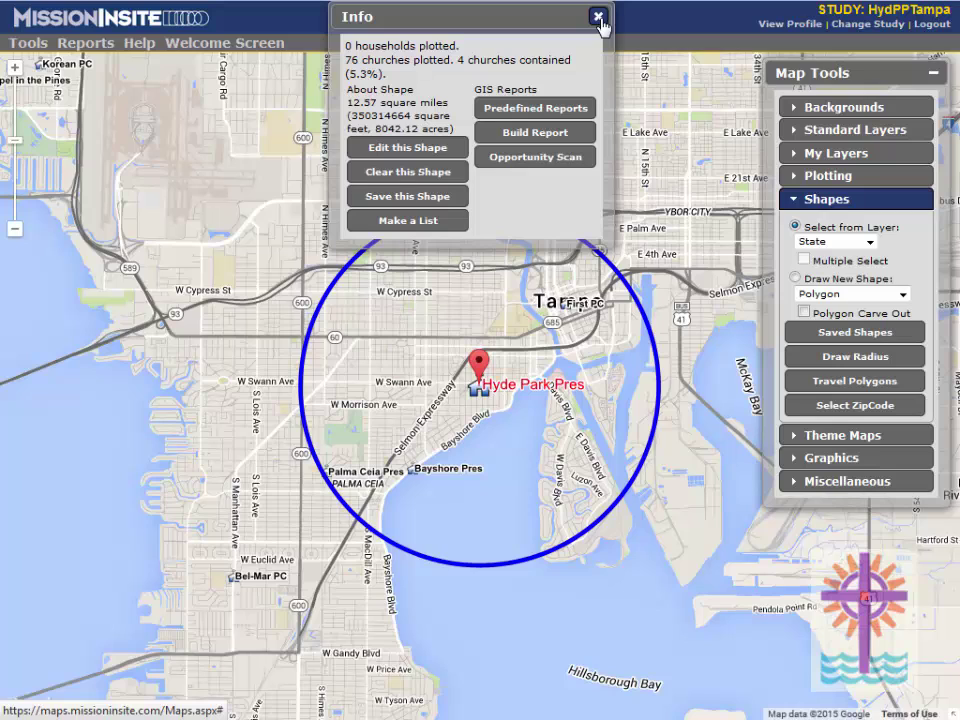
{"action": "left_click", "coordinate": [406, 171]}
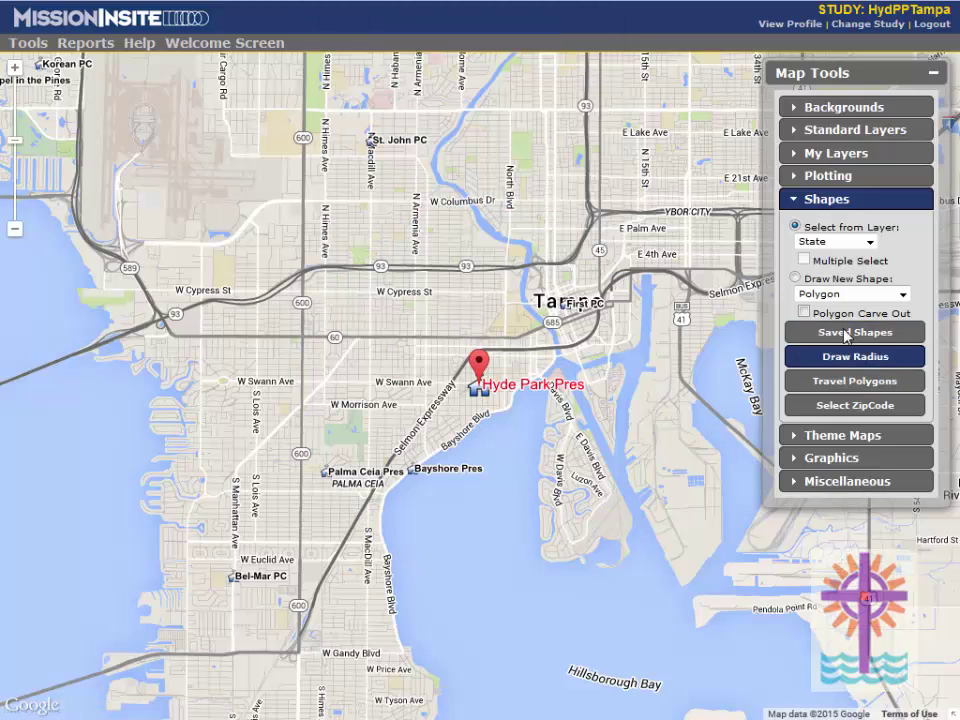
Step: Draw a polygon of about 5 square miles around Hyde Park Pres, bounded by Route 60, Bayshore Blvd, W Gandy Blvd and Route 600
{"action": "left_click", "coordinate": [796, 278]}
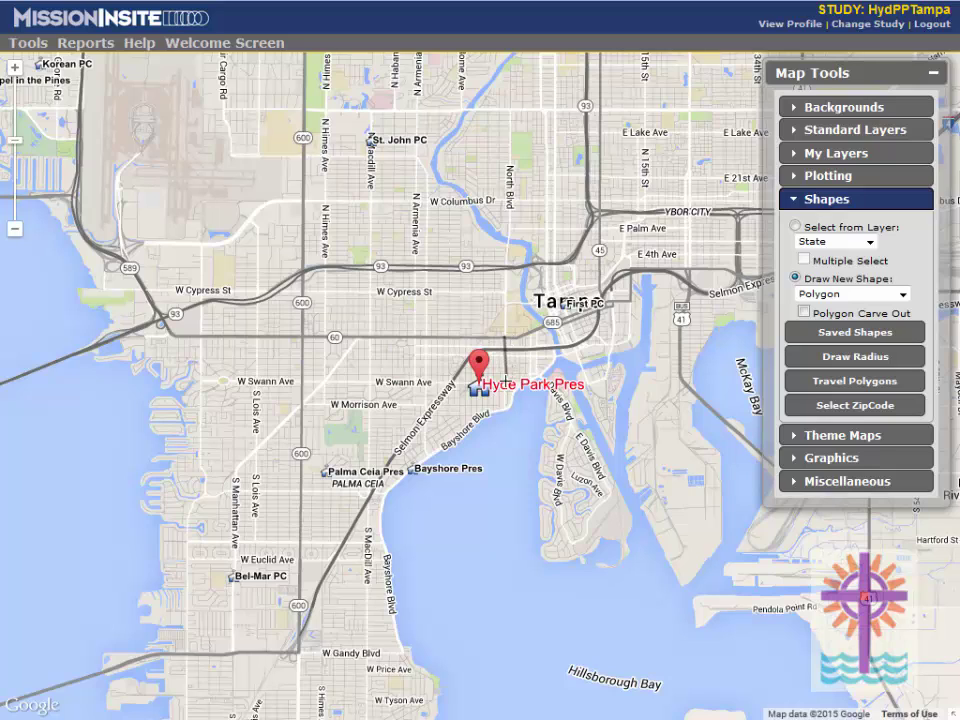
{"action": "left_click", "coordinate": [504, 411]}
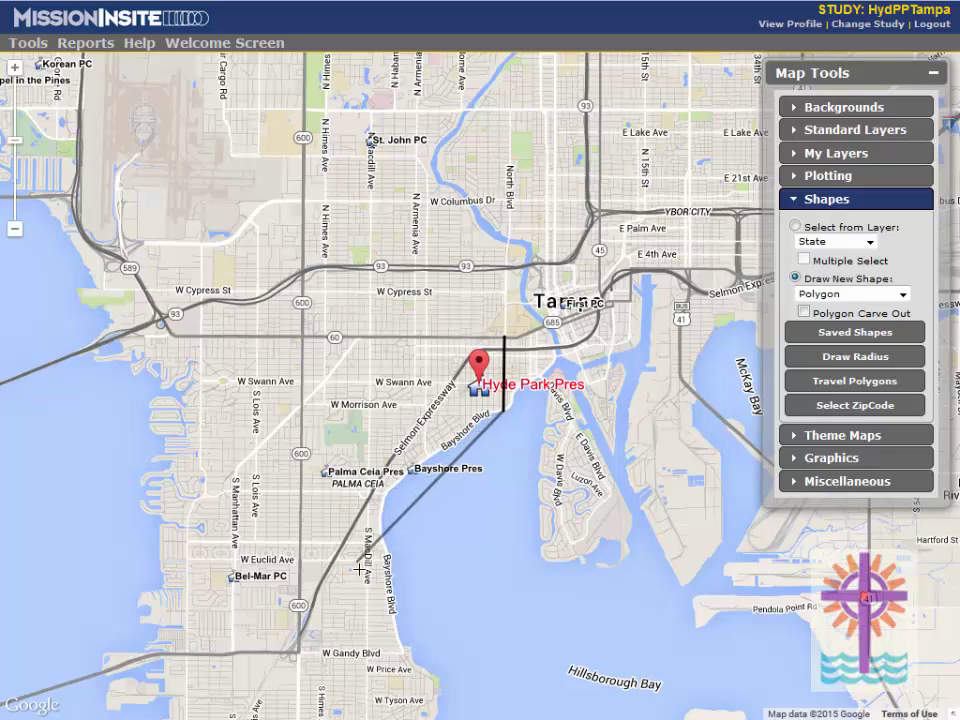
{"action": "left_click", "coordinate": [388, 490]}
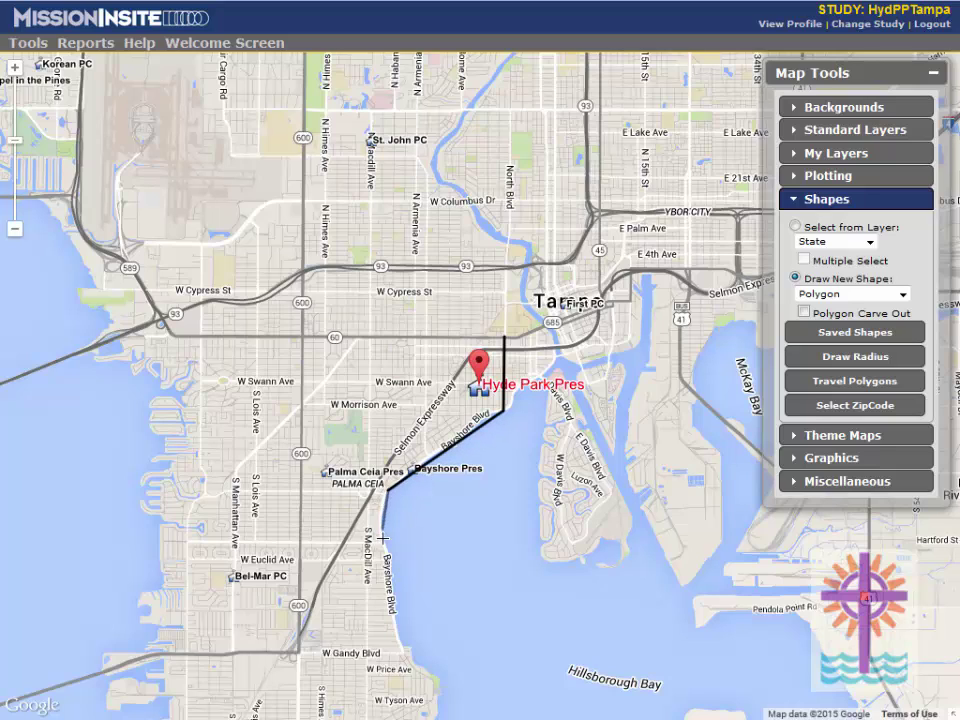
{"action": "left_click", "coordinate": [397, 646]}
{"action": "left_click", "coordinate": [300, 650]}
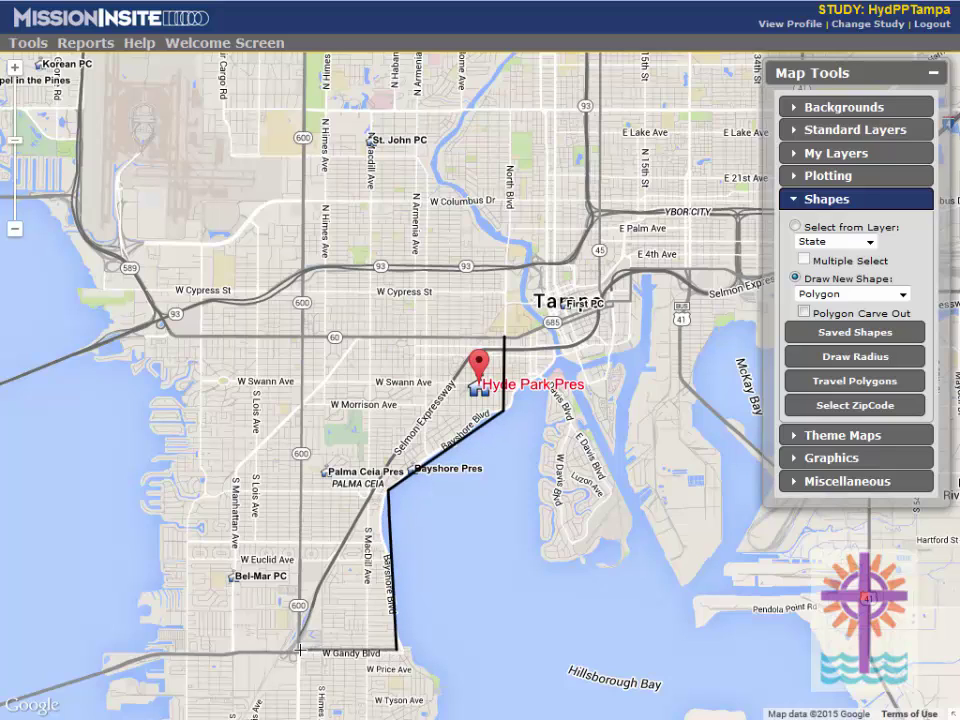
{"action": "left_click", "coordinate": [303, 338]}
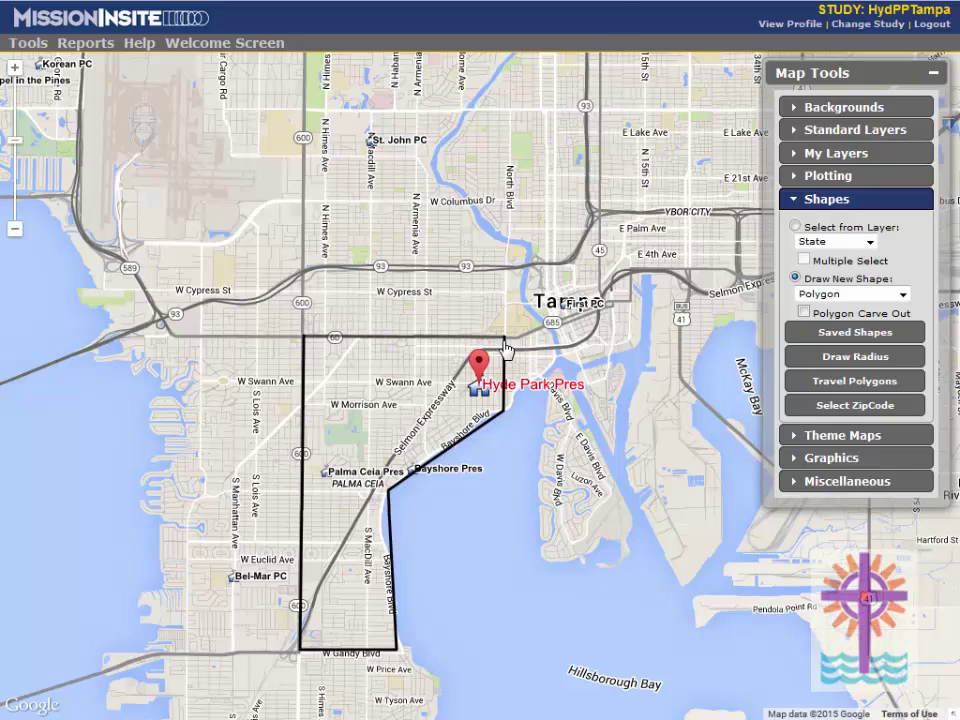
{"action": "left_click", "coordinate": [504, 338]}
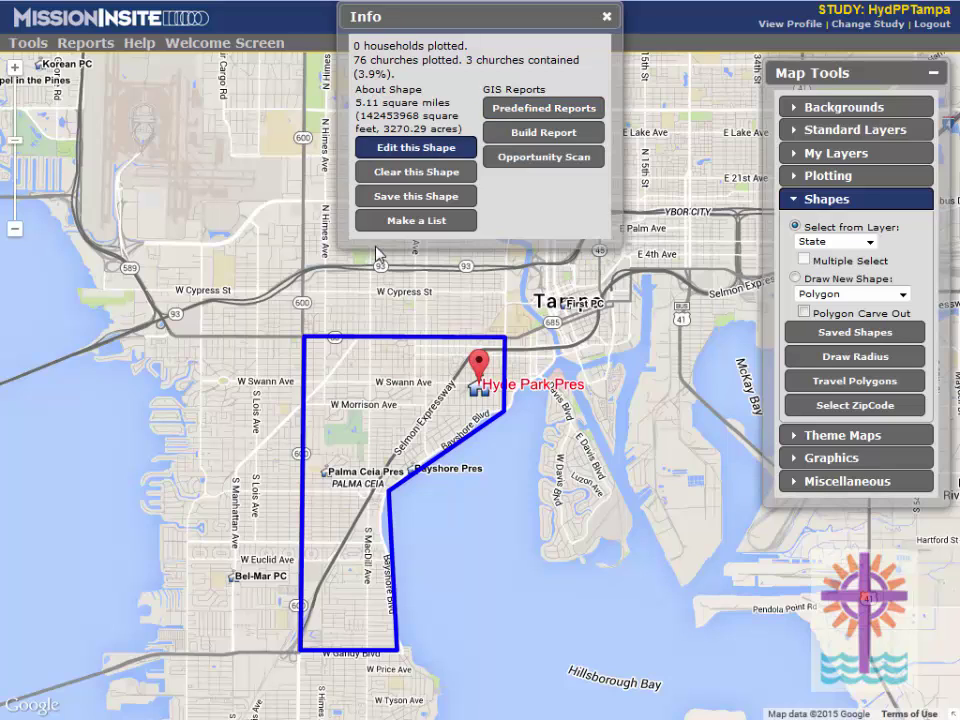
Step: Generate the predefined ExecutiveInsite report for the drawn polygon
{"action": "left_click", "coordinate": [527, 107]}
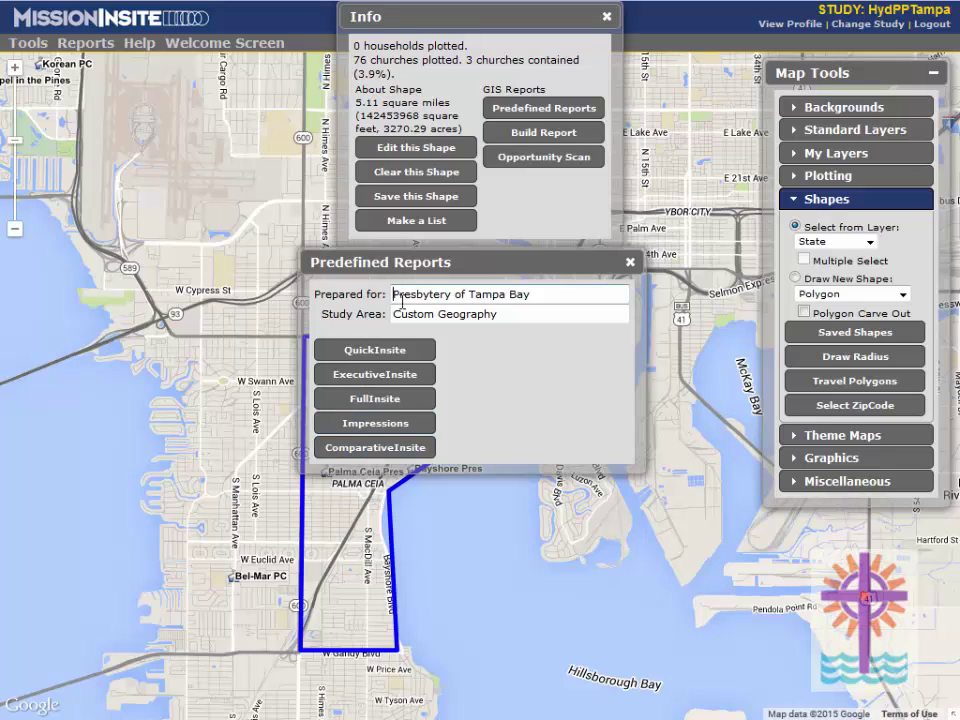
{"action": "left_click", "coordinate": [405, 385]}
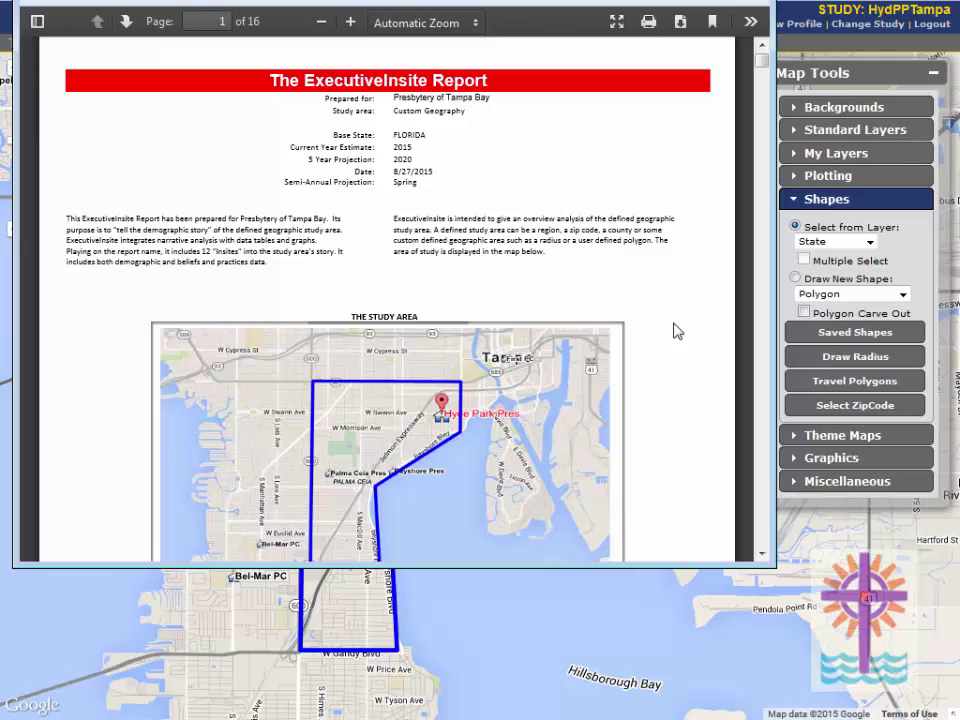
Step: Review the report's first page, including the study area map and the table of the 12 Insites with Mosaic Household Types
{"action": "scroll", "coordinate": [674, 331], "scroll_direction": "down", "scroll_amount": 5}
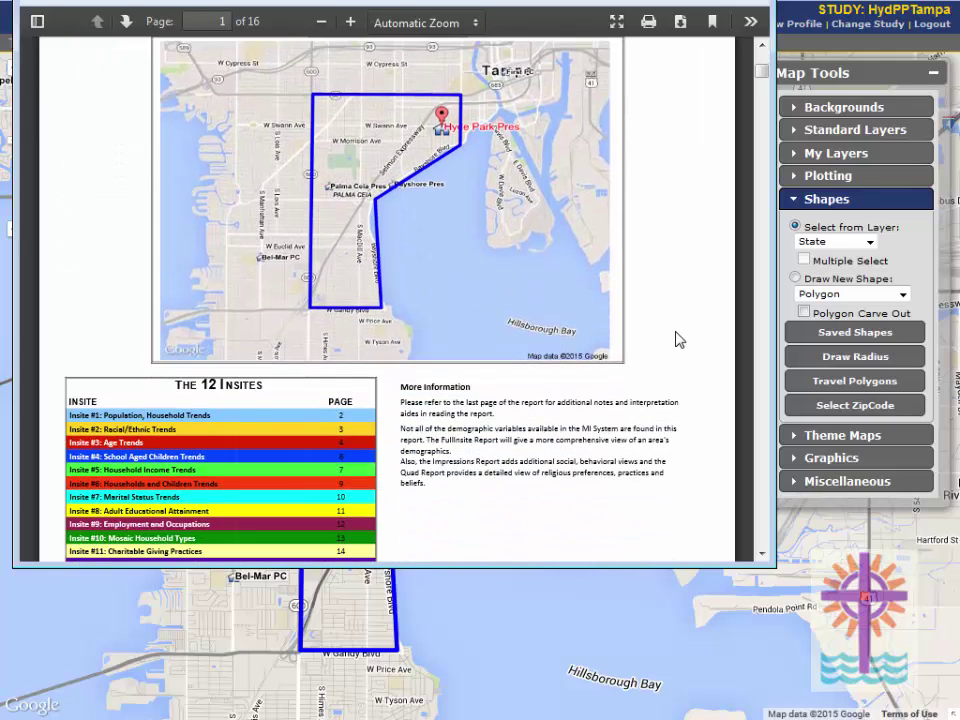
{"action": "scroll", "coordinate": [676, 340], "scroll_direction": "down", "scroll_amount": 3}
{"action": "scroll", "coordinate": [676, 340], "scroll_direction": "down", "scroll_amount": 6}
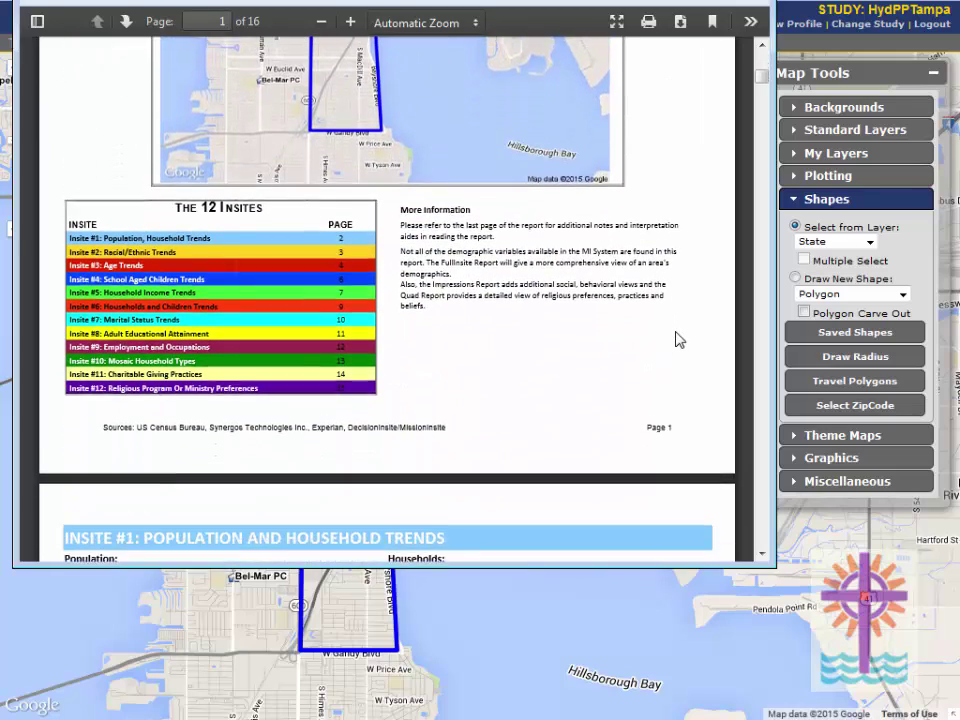
{"action": "scroll", "coordinate": [676, 340], "scroll_direction": "down", "scroll_amount": 3}
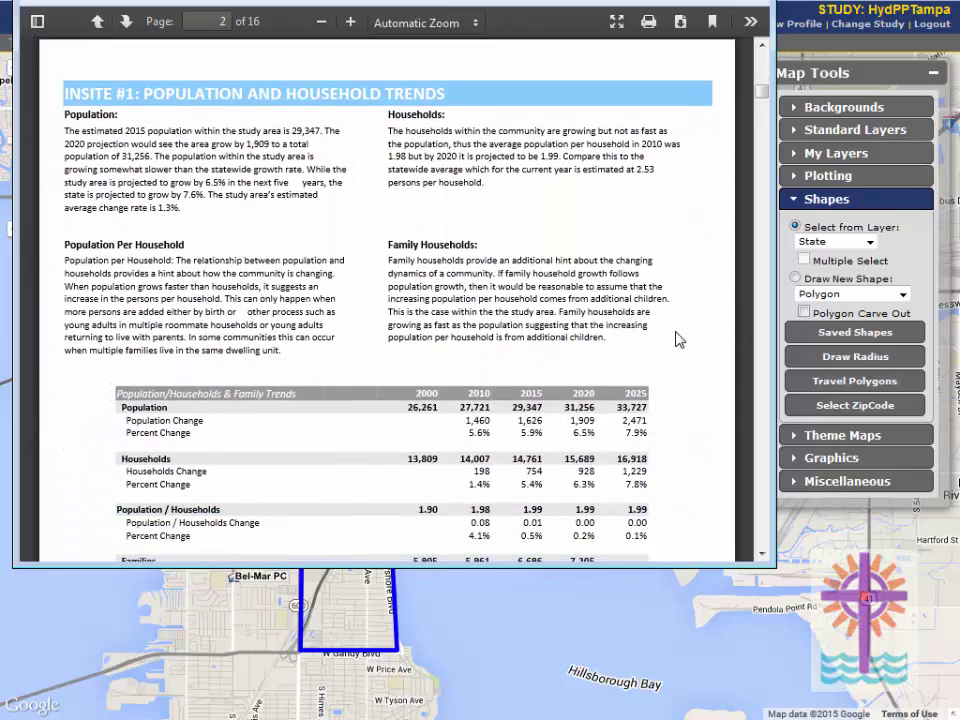
{"action": "scroll", "coordinate": [676, 340], "scroll_direction": "down", "scroll_amount": 1}
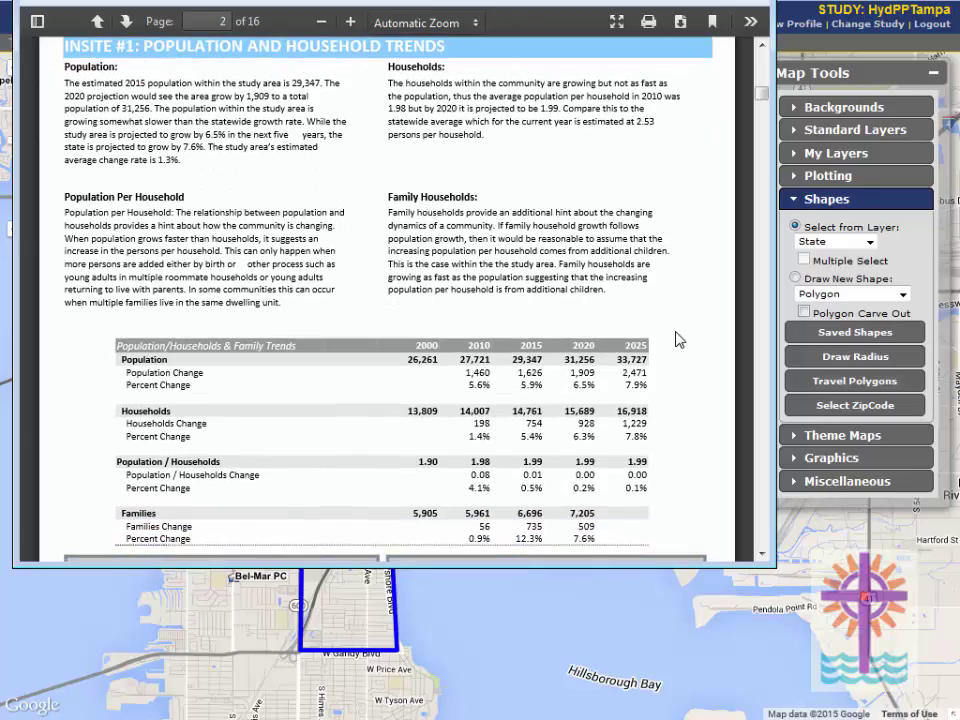
{"action": "left_click_drag", "start_coordinate": [763, 92], "coordinate": [763, 73]}
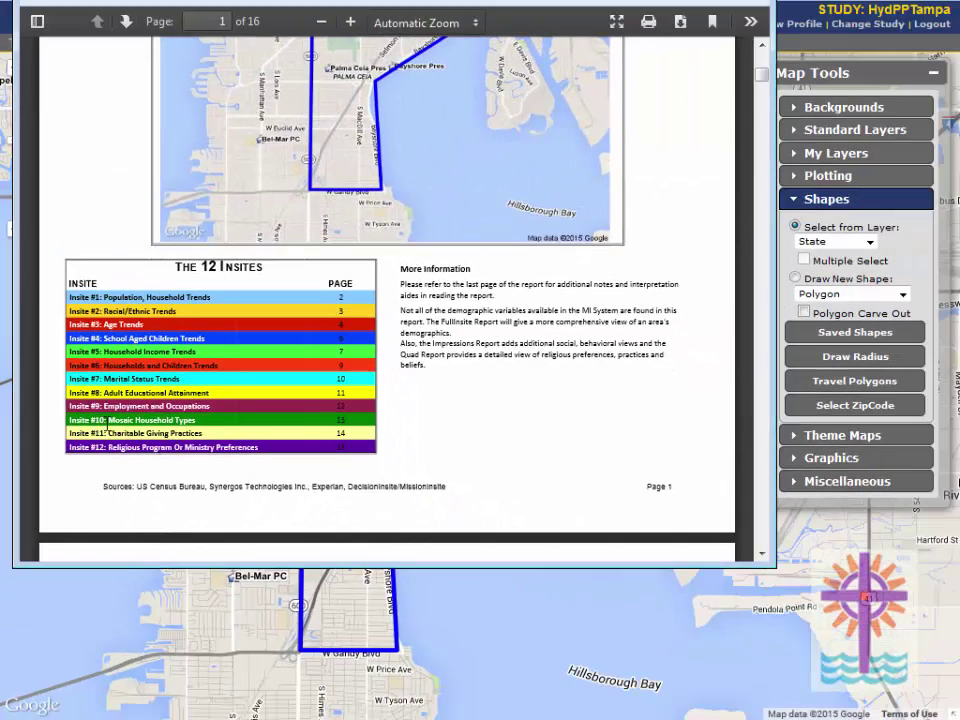
{"action": "left_click_drag", "start_coordinate": [109, 425], "coordinate": [193, 420]}
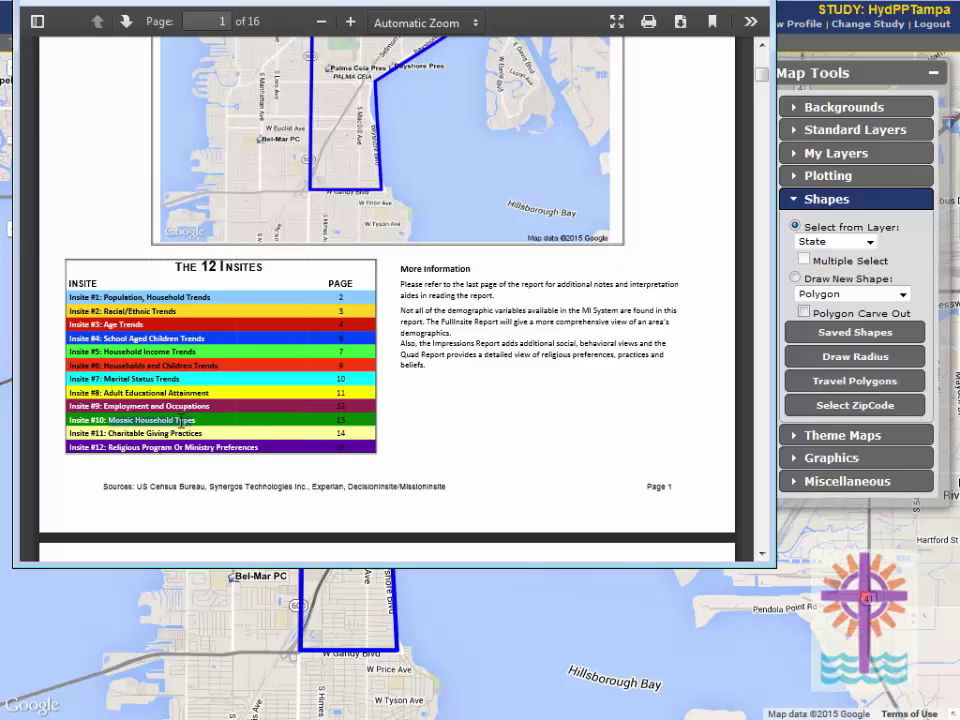
{"action": "left_click", "coordinate": [130, 425]}
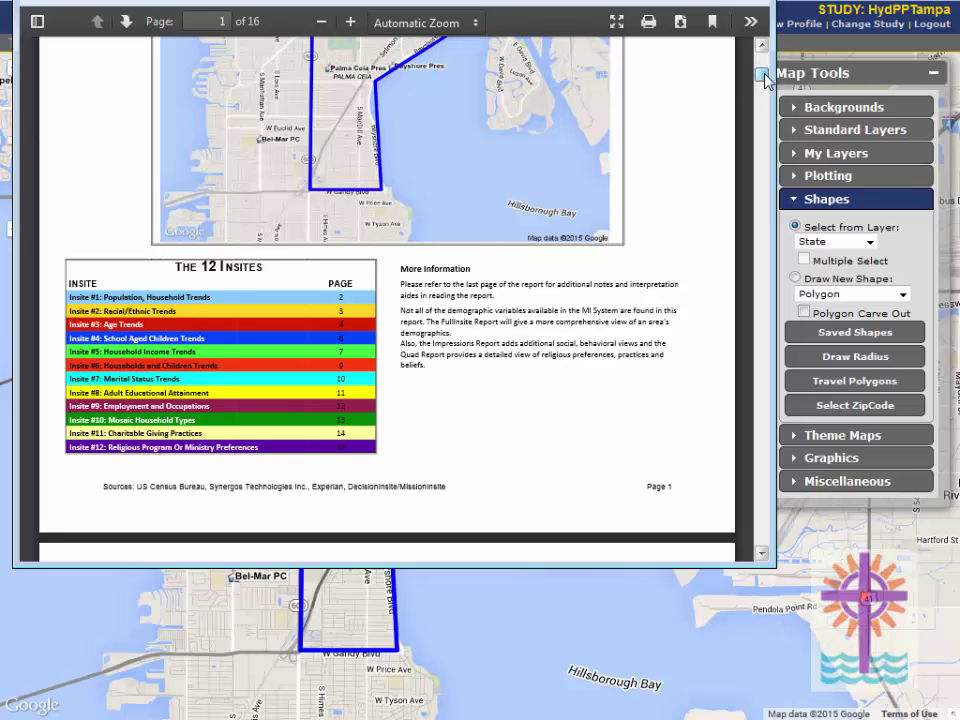
Step: Read Insite #1 on population and household trends, including its summary text, trends table and charts
{"action": "left_click_drag", "start_coordinate": [764, 77], "coordinate": [767, 97]}
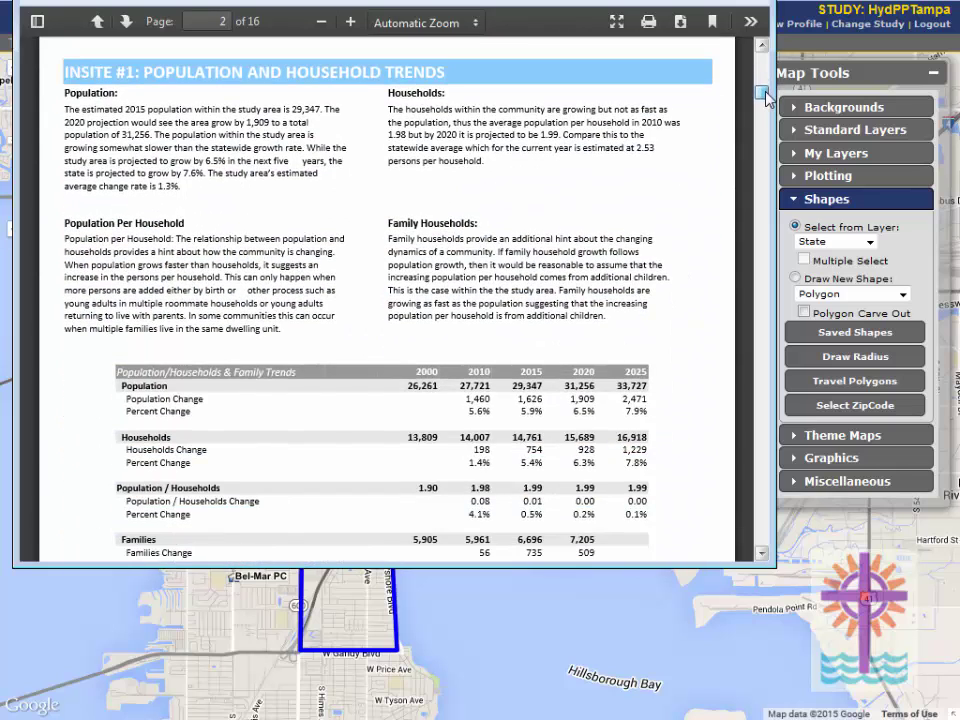
{"action": "scroll", "coordinate": [546, 87], "scroll_direction": "down", "scroll_amount": 4}
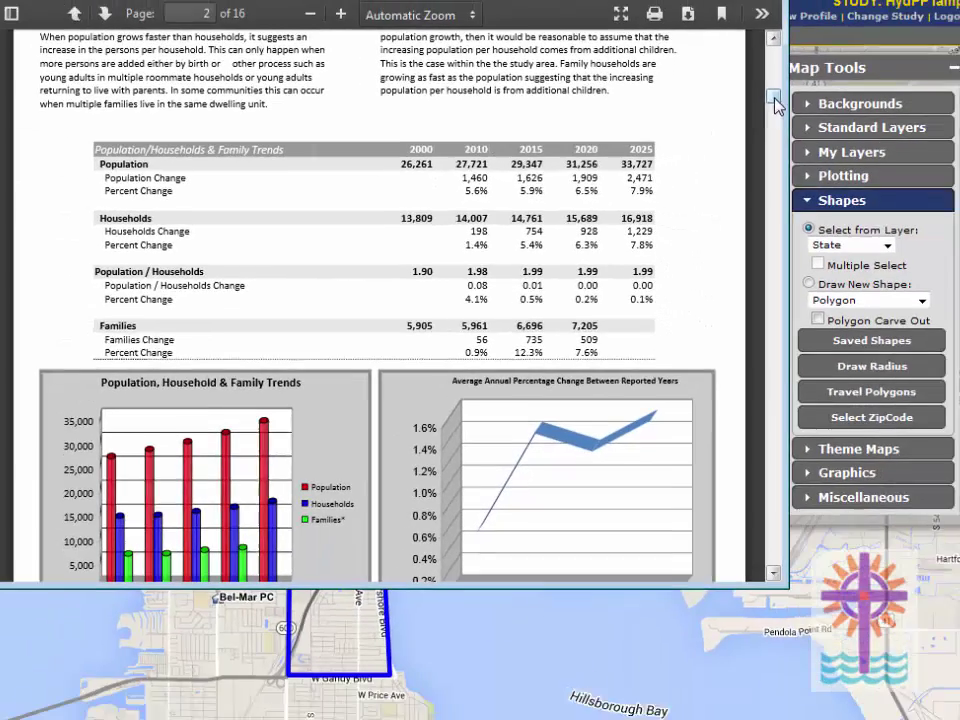
{"action": "scroll", "coordinate": [762, 107], "scroll_direction": "down", "scroll_amount": 2}
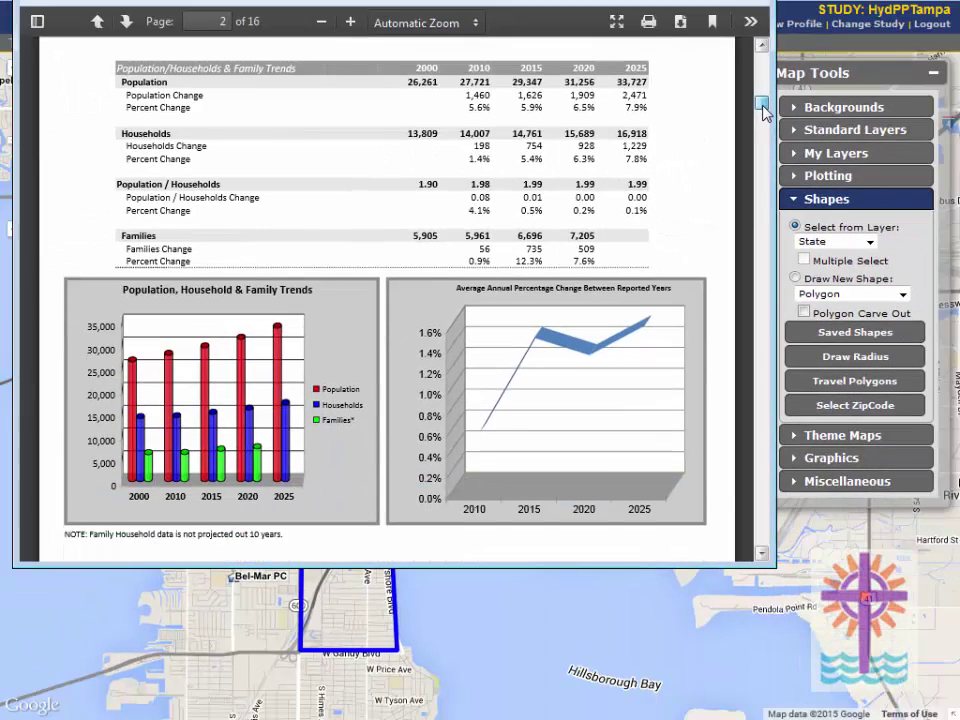
{"action": "scroll", "coordinate": [762, 107], "scroll_direction": "down", "scroll_amount": 1}
{"action": "scroll", "coordinate": [615, 96], "scroll_direction": "up", "scroll_amount": 4}
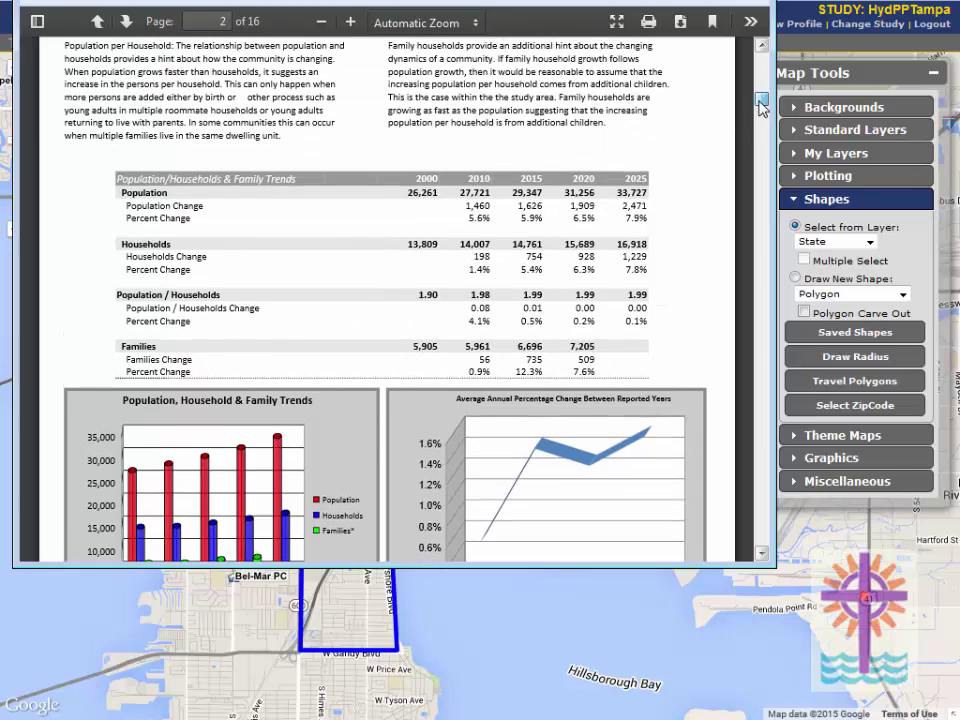
{"action": "scroll", "coordinate": [760, 107], "scroll_direction": "down", "scroll_amount": 3}
Step: Examine Insite #2 on racial-ethnic trends, from the population charts to the race and ethnicity change table
{"action": "left_click_drag", "start_coordinate": [762, 107], "coordinate": [763, 128]}
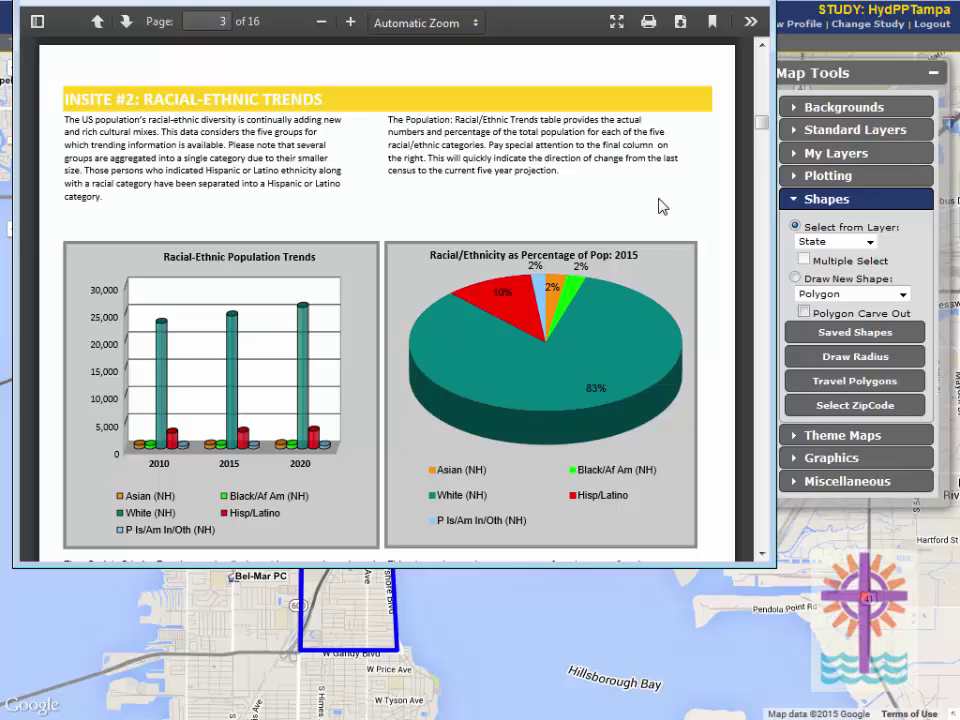
{"action": "left_click_drag", "start_coordinate": [762, 122], "coordinate": [762, 128]}
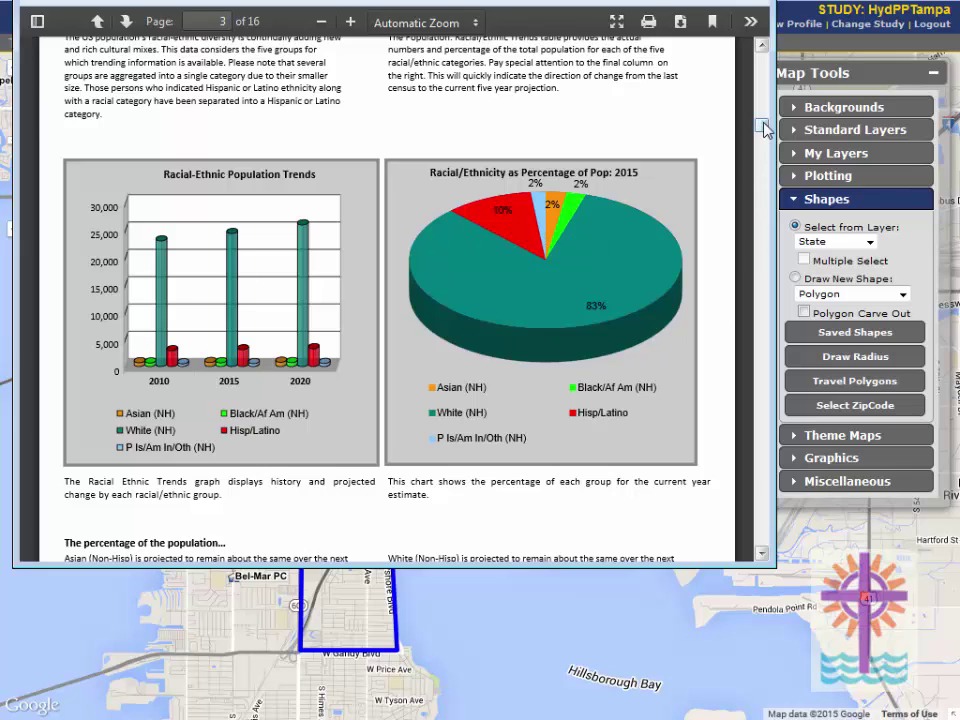
{"action": "left_click_drag", "start_coordinate": [763, 123], "coordinate": [763, 148]}
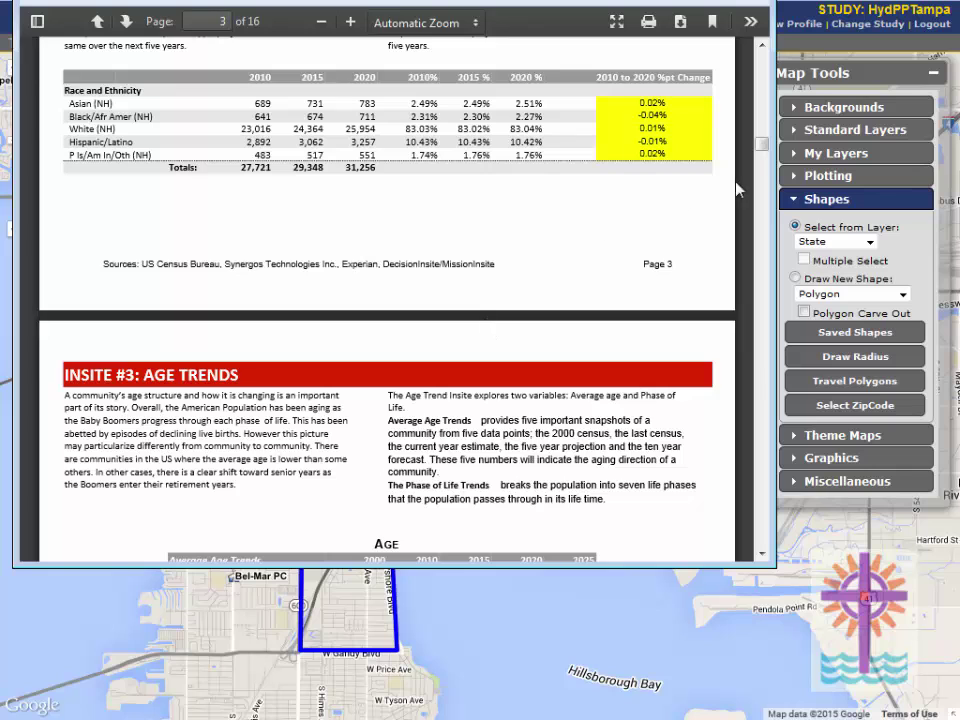
Step: Examine the average age and phase of life figures in Insite #3 and the school aged children trends in Insite #4
{"action": "scroll", "coordinate": [768, 168], "scroll_direction": "down", "scroll_amount": 3}
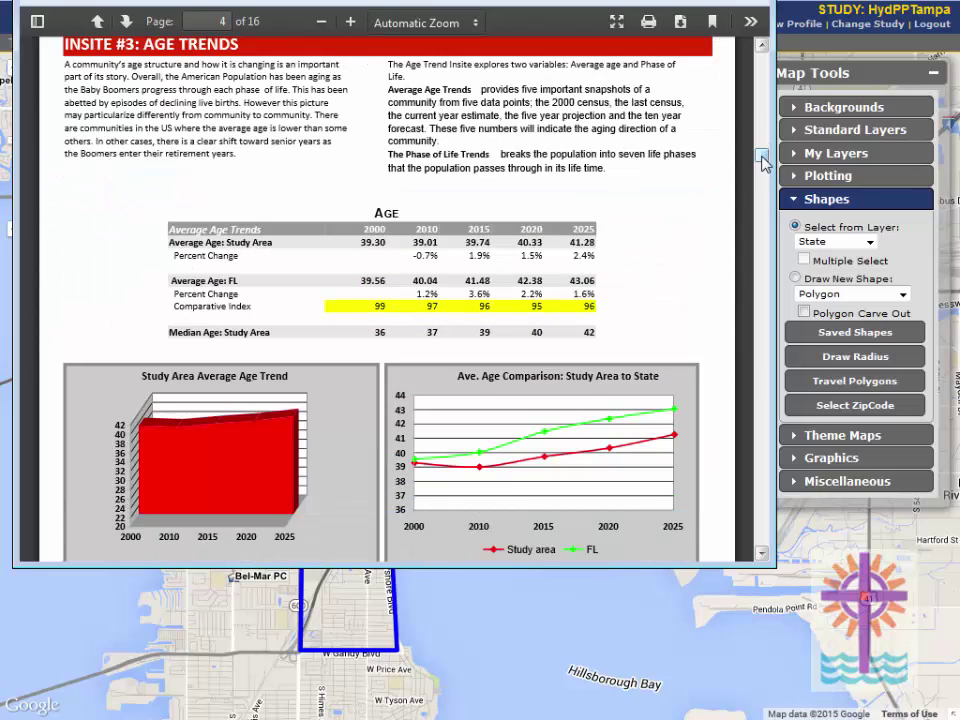
{"action": "scroll", "coordinate": [765, 160], "scroll_direction": "down", "scroll_amount": 1}
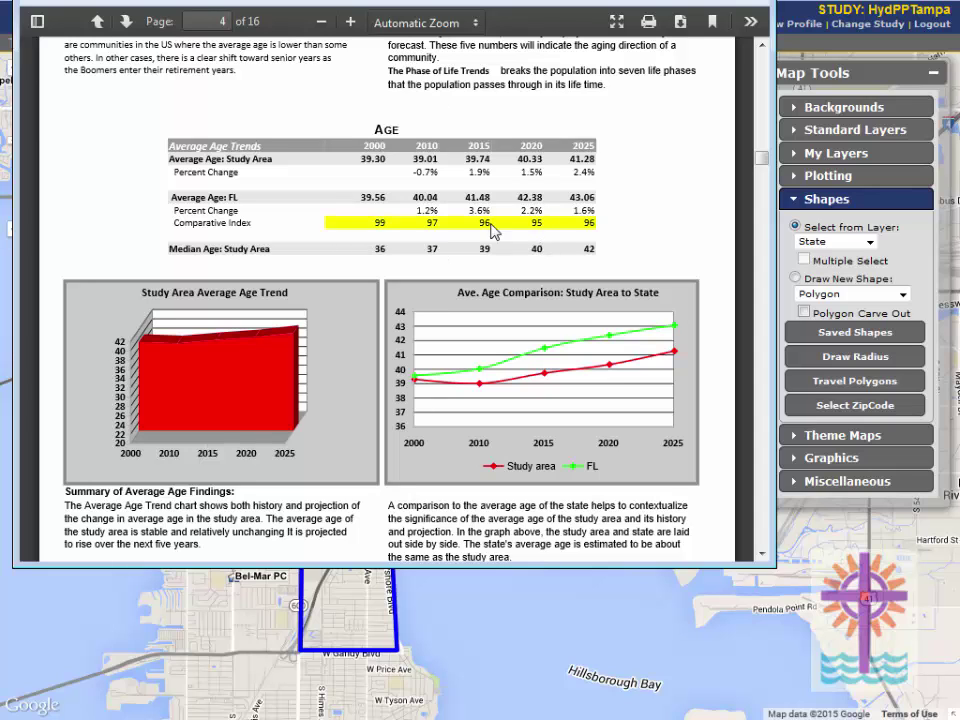
{"action": "scroll", "coordinate": [760, 165], "scroll_direction": "down", "scroll_amount": 3}
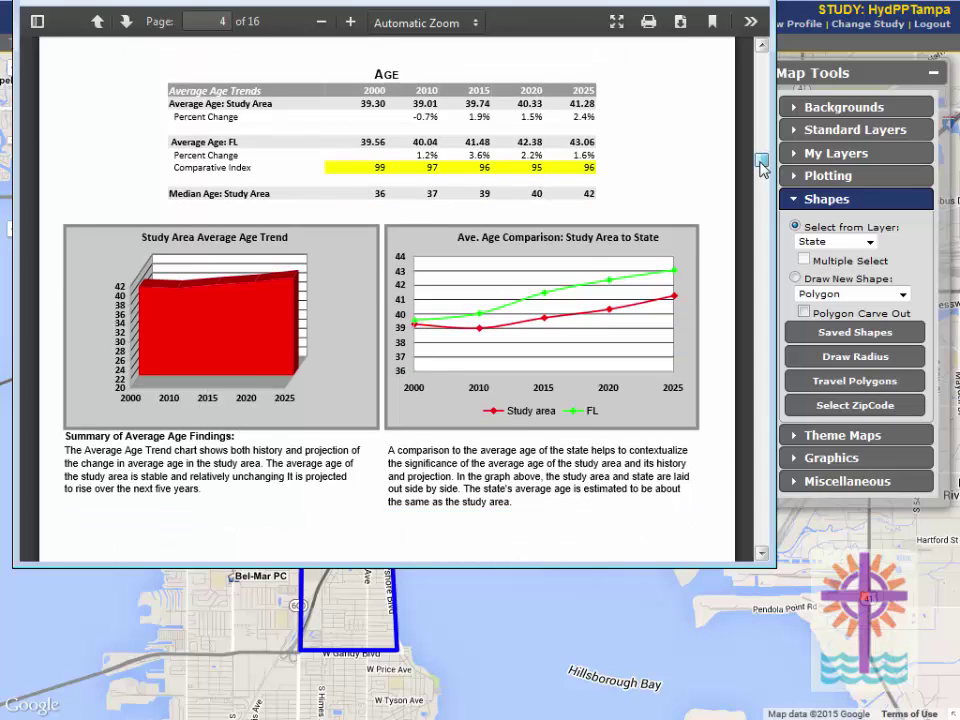
{"action": "left_click_drag", "start_coordinate": [760, 172], "coordinate": [760, 188]}
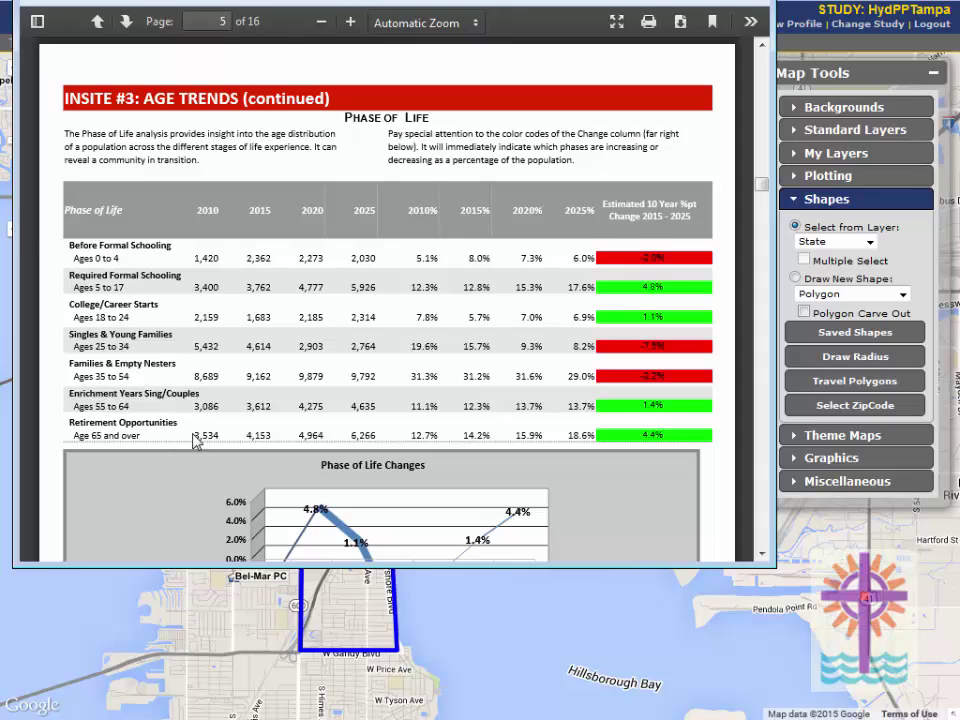
{"action": "scroll", "coordinate": [756, 188], "scroll_direction": "down", "scroll_amount": 1}
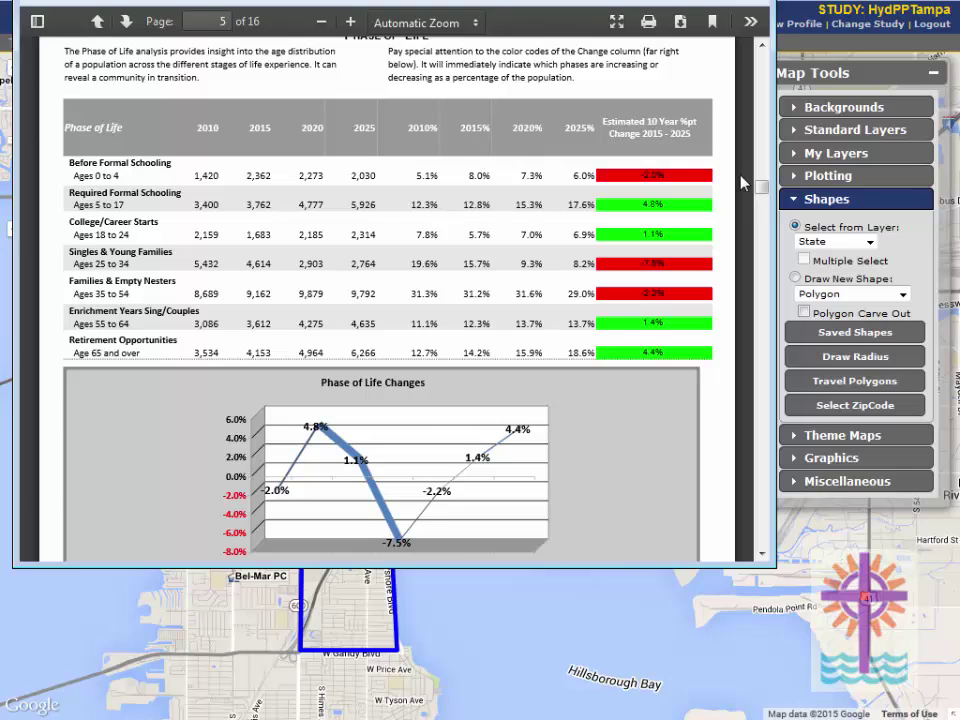
{"action": "left_click_drag", "start_coordinate": [762, 187], "coordinate": [763, 220]}
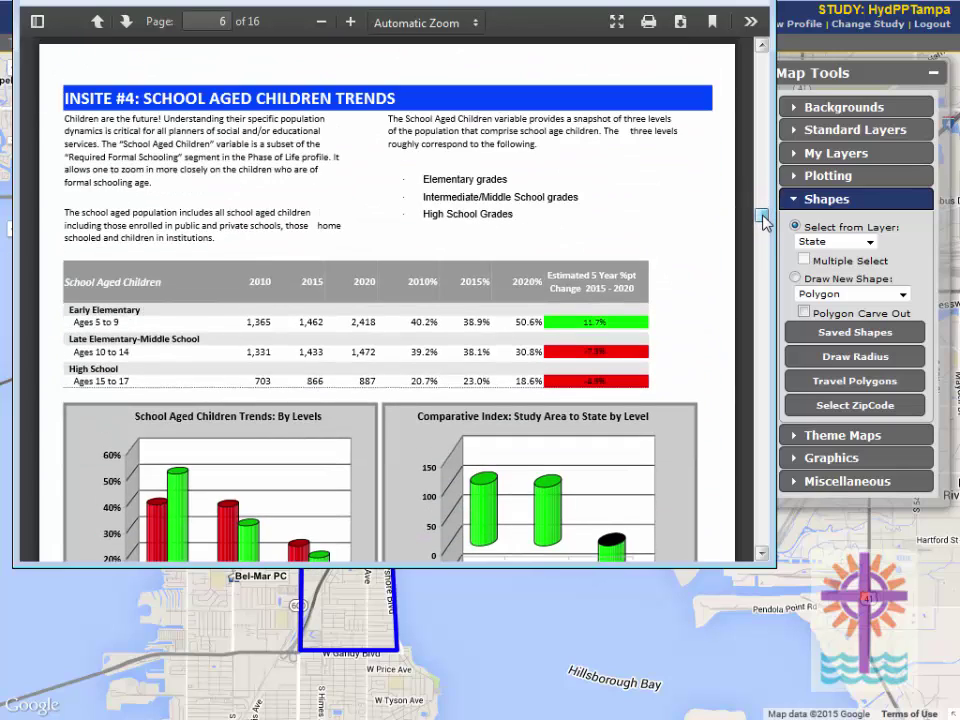
{"action": "scroll", "coordinate": [690, 292], "scroll_direction": "down", "scroll_amount": 1}
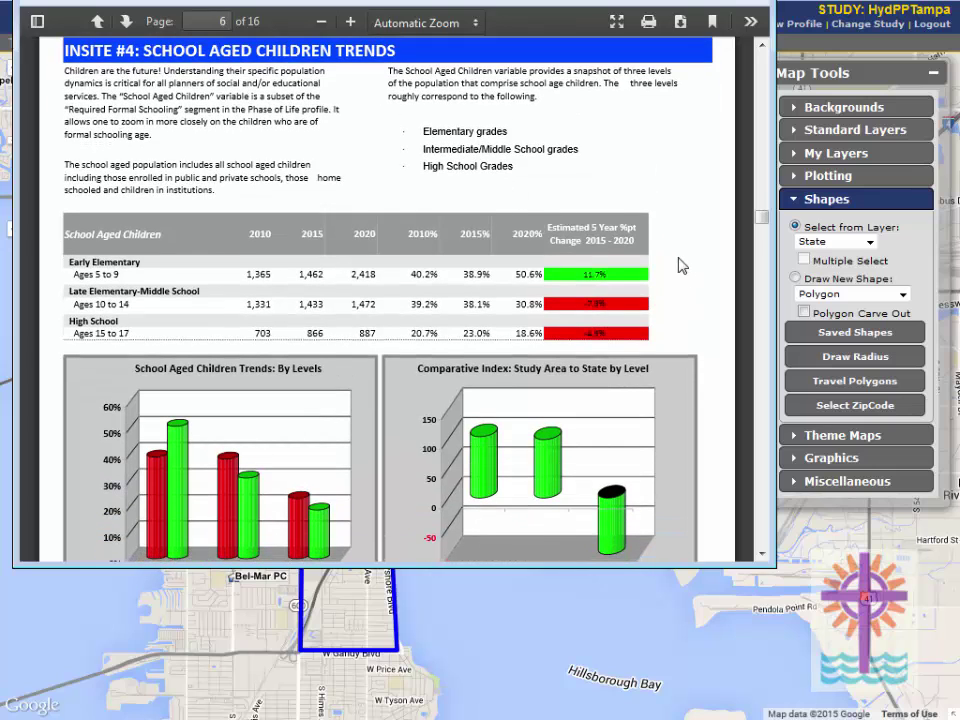
Step: Read the average household income, per capita income and household income brackets in Insite #5
{"action": "left_click_drag", "start_coordinate": [761, 226], "coordinate": [762, 254]}
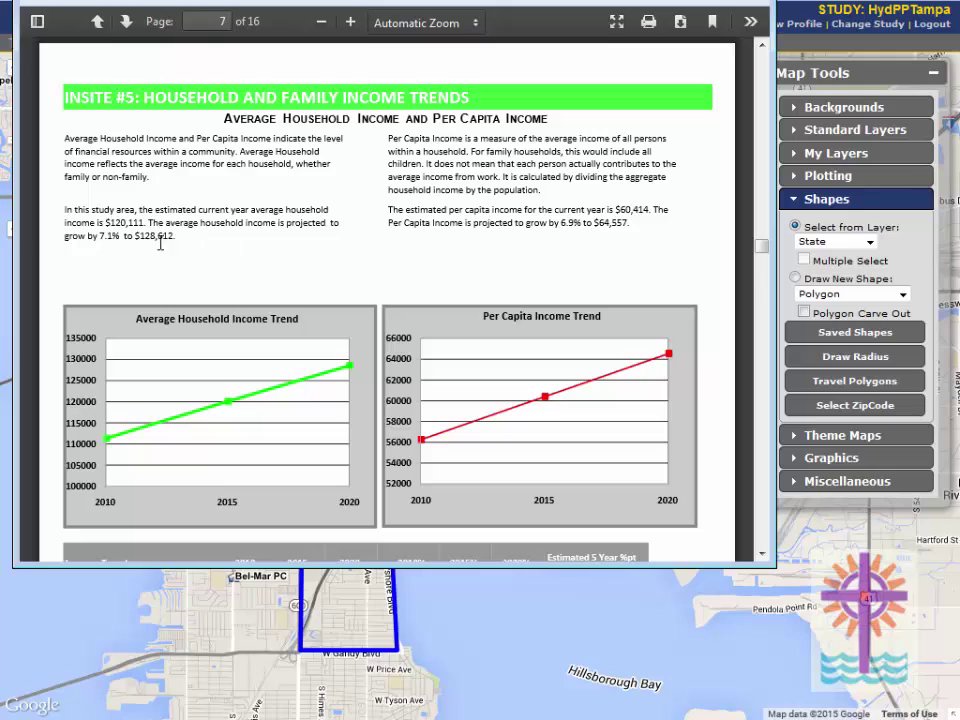
{"action": "left_click_drag", "start_coordinate": [105, 223], "coordinate": [144, 223]}
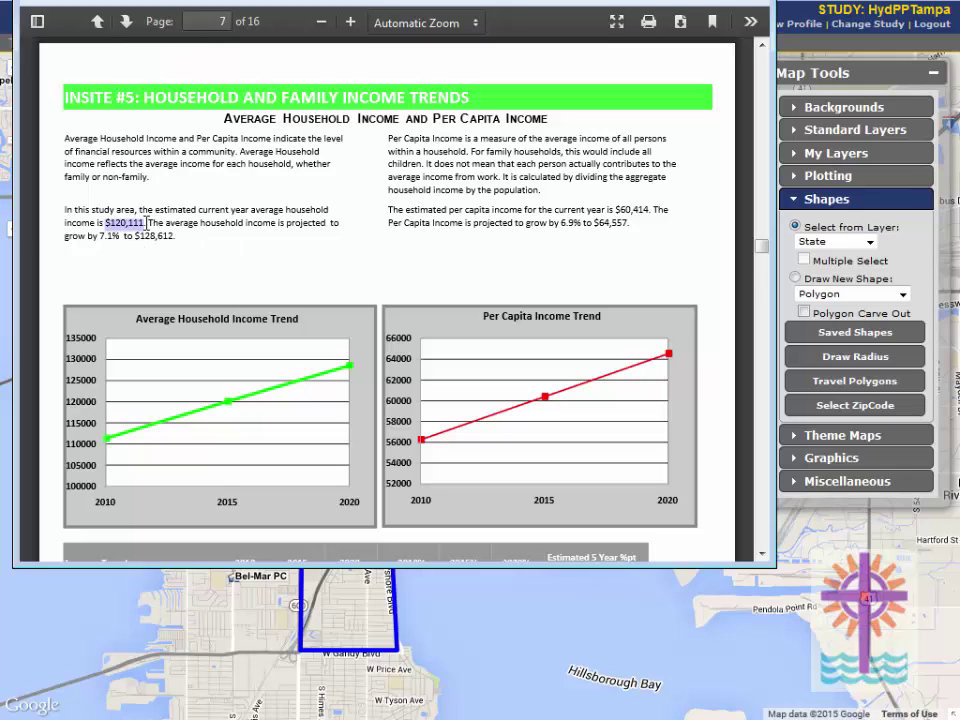
{"action": "left_click", "coordinate": [237, 256]}
{"action": "scroll", "coordinate": [330, 294], "scroll_direction": "down", "scroll_amount": 5}
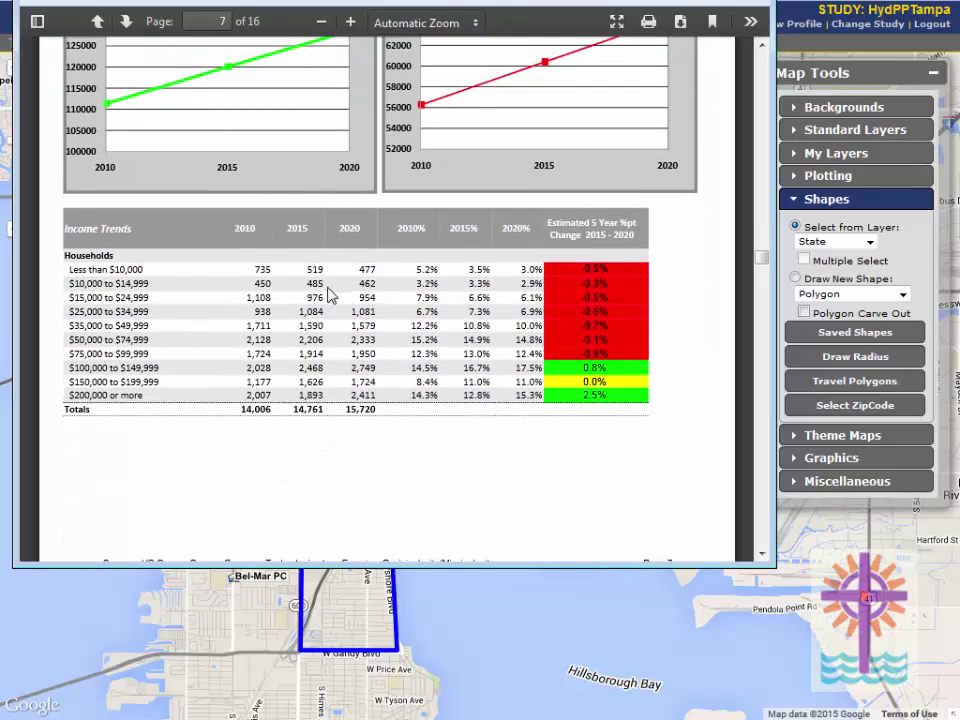
{"action": "scroll", "coordinate": [330, 294], "scroll_direction": "down", "scroll_amount": 1}
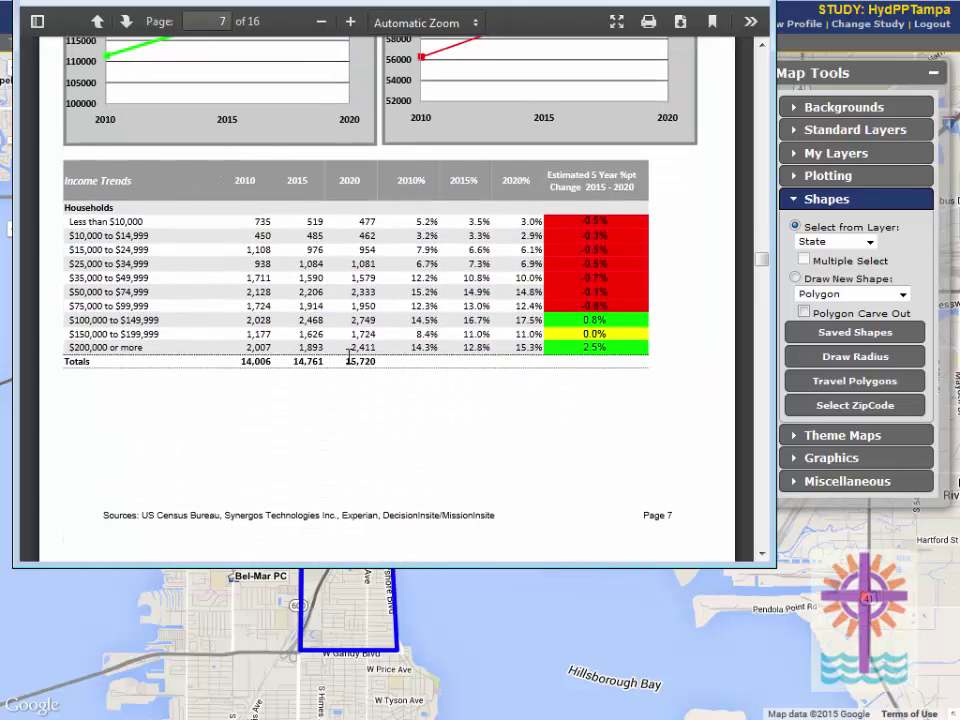
Step: Examine the family income brackets and the median income by race and ethnicity in the continued Insite #5 section
{"action": "scroll", "coordinate": [457, 450], "scroll_direction": "down", "scroll_amount": 9}
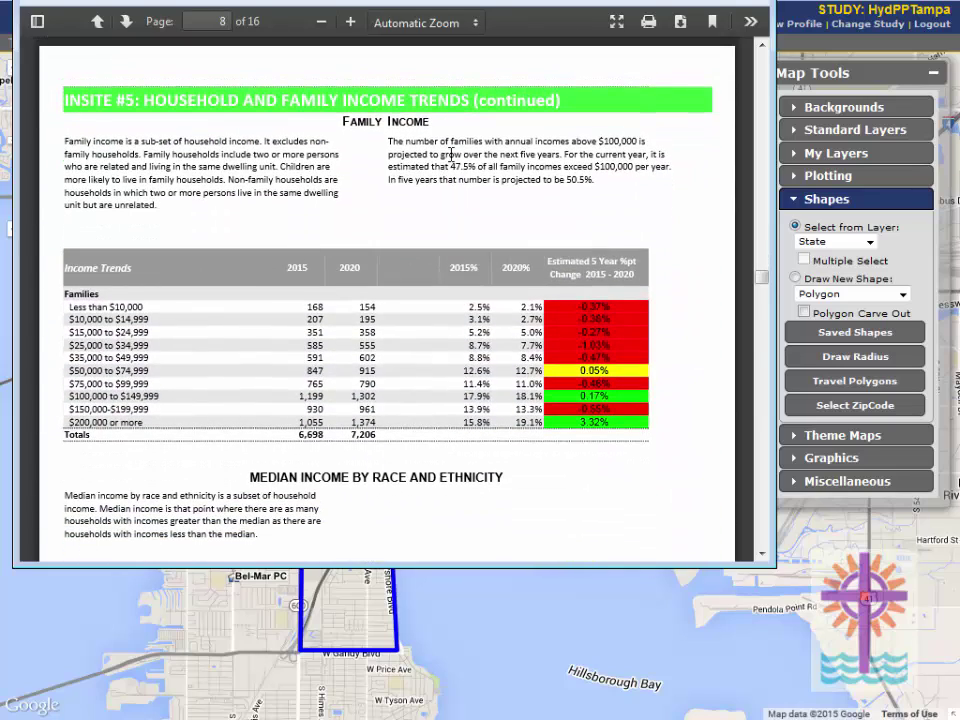
{"action": "scroll", "coordinate": [489, 281], "scroll_direction": "down", "scroll_amount": 1}
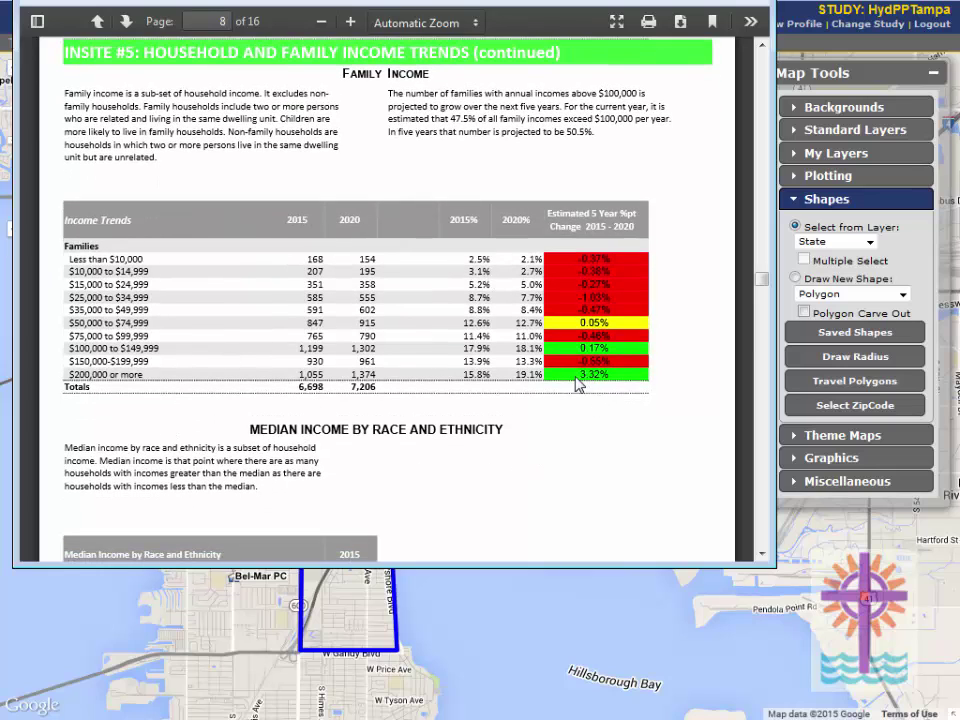
{"action": "left_click_drag", "start_coordinate": [582, 373], "coordinate": [619, 373]}
{"action": "left_click", "coordinate": [612, 373]}
{"action": "scroll", "coordinate": [622, 434], "scroll_direction": "down", "scroll_amount": 5}
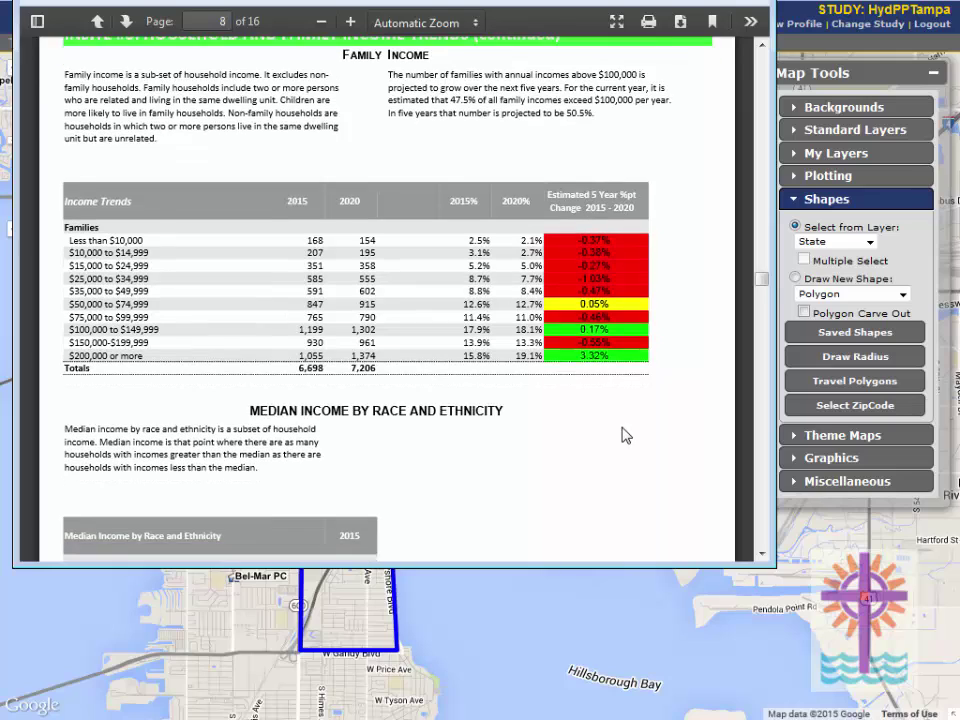
{"action": "scroll", "coordinate": [622, 434], "scroll_direction": "down", "scroll_amount": 2}
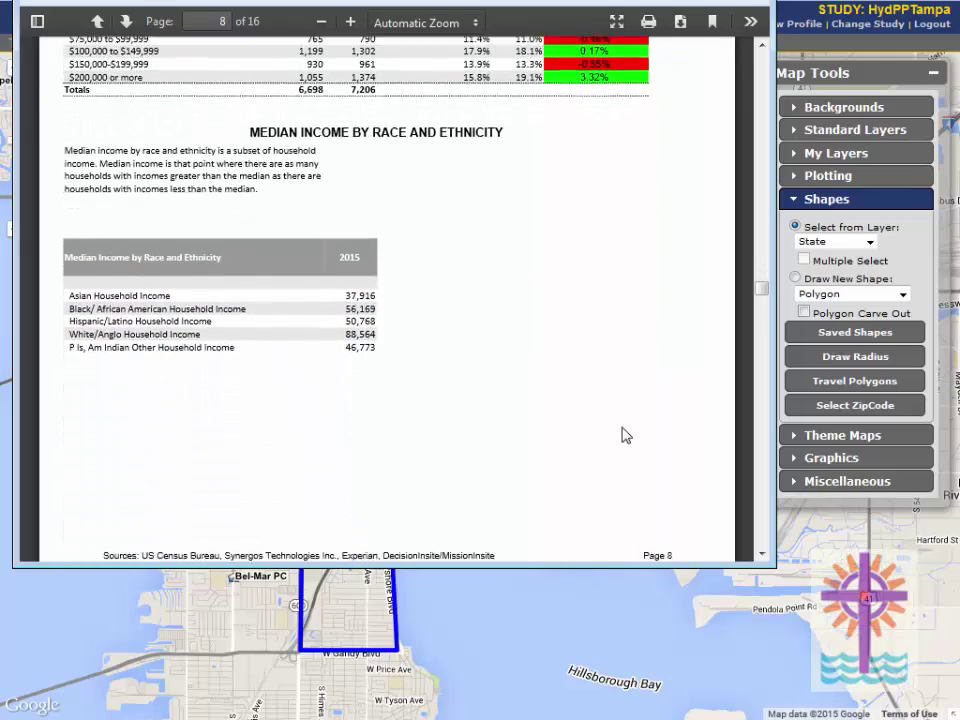
Step: Skim the report sections on households with children, marital status, educational attainment and employment, from Insite #6 through Insite #9
{"action": "scroll", "coordinate": [624, 407], "scroll_direction": "down", "scroll_amount": 10}
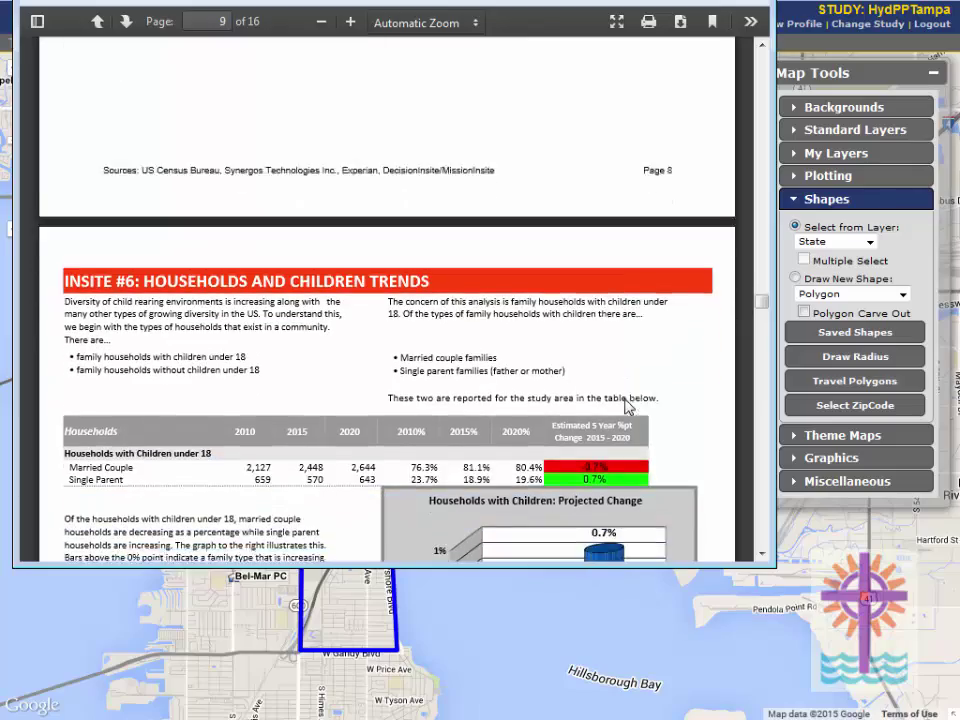
{"action": "scroll", "coordinate": [626, 407], "scroll_direction": "down", "scroll_amount": 18}
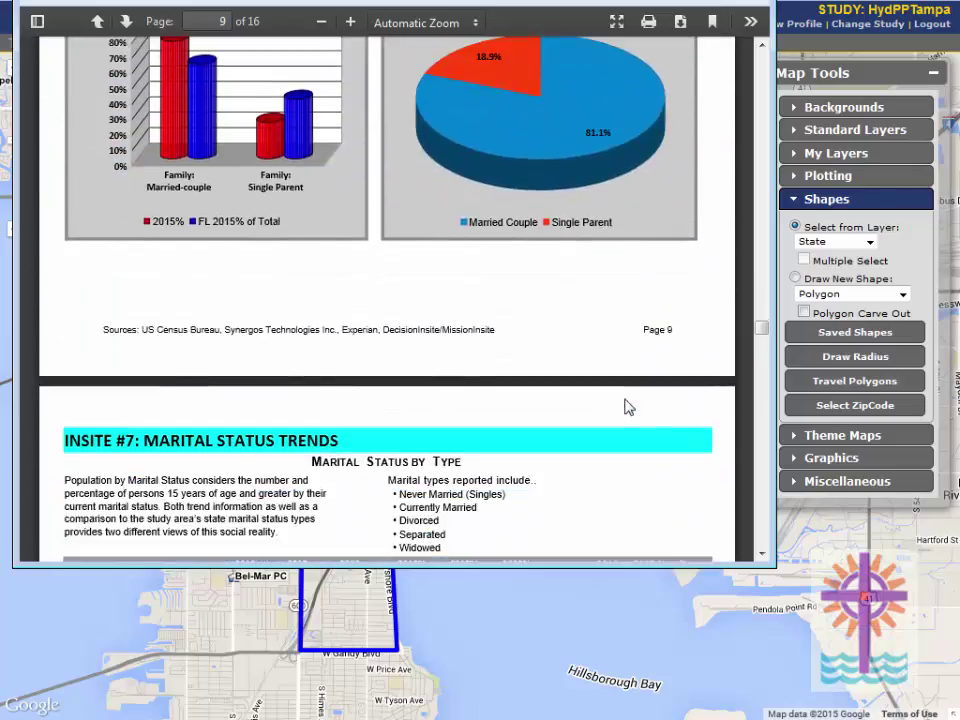
{"action": "scroll", "coordinate": [626, 405], "scroll_direction": "down", "scroll_amount": 20}
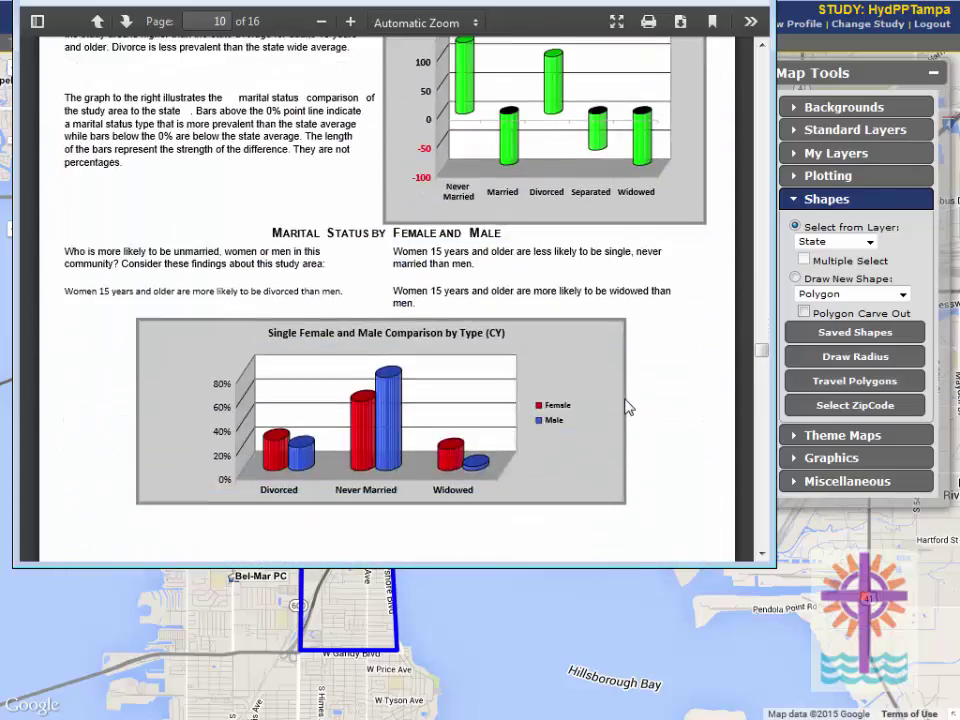
{"action": "scroll", "coordinate": [626, 400], "scroll_direction": "down", "scroll_amount": 10}
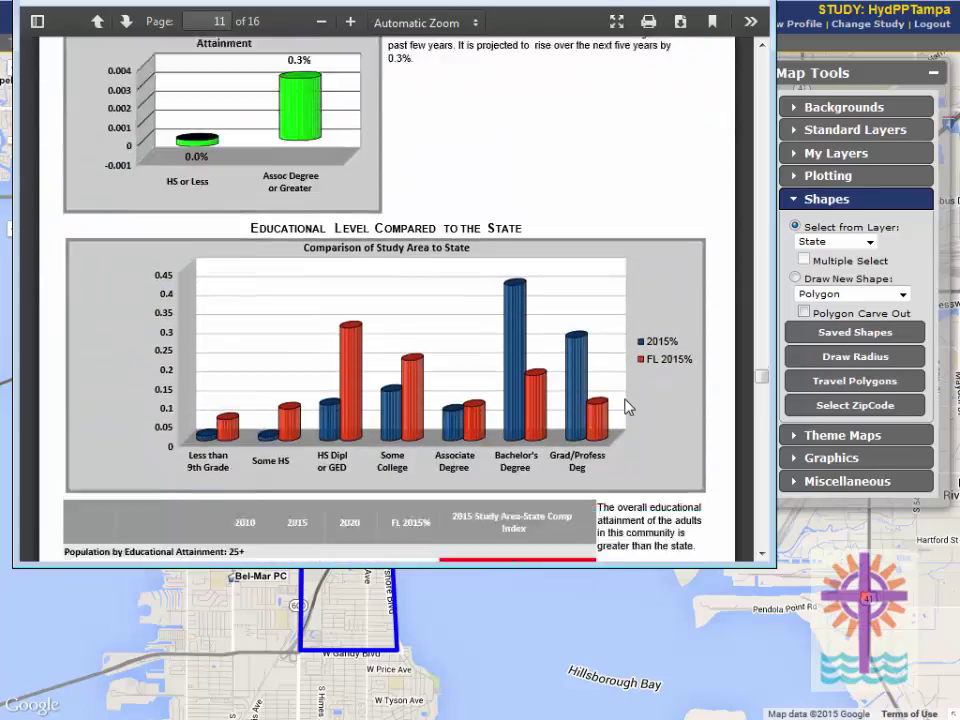
{"action": "scroll", "coordinate": [626, 407], "scroll_direction": "down", "scroll_amount": 8}
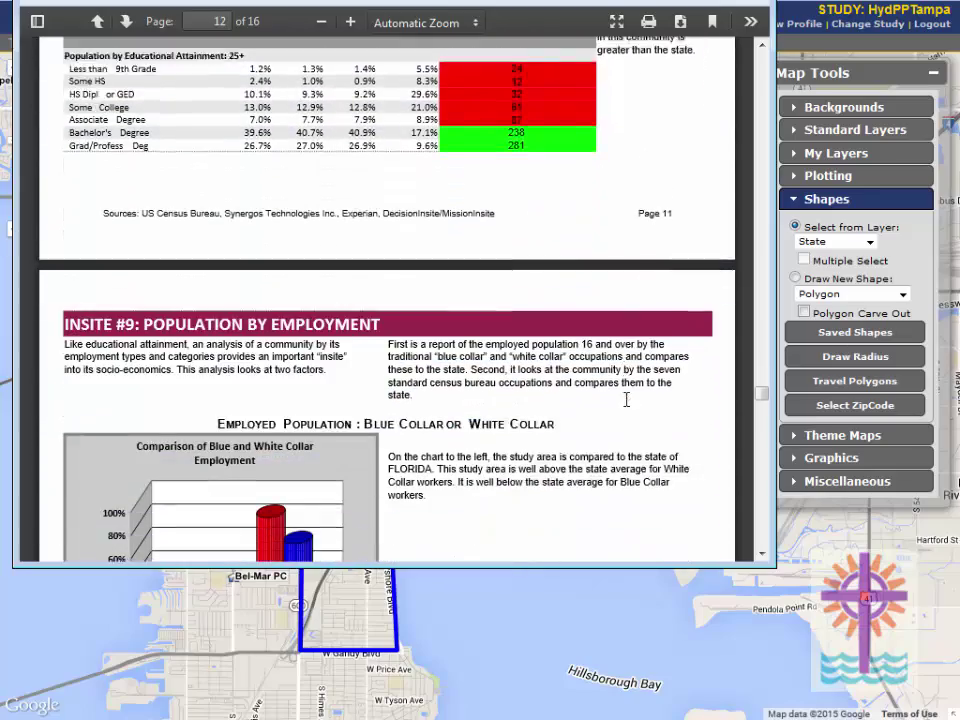
{"action": "scroll", "coordinate": [626, 405], "scroll_direction": "down", "scroll_amount": 10}
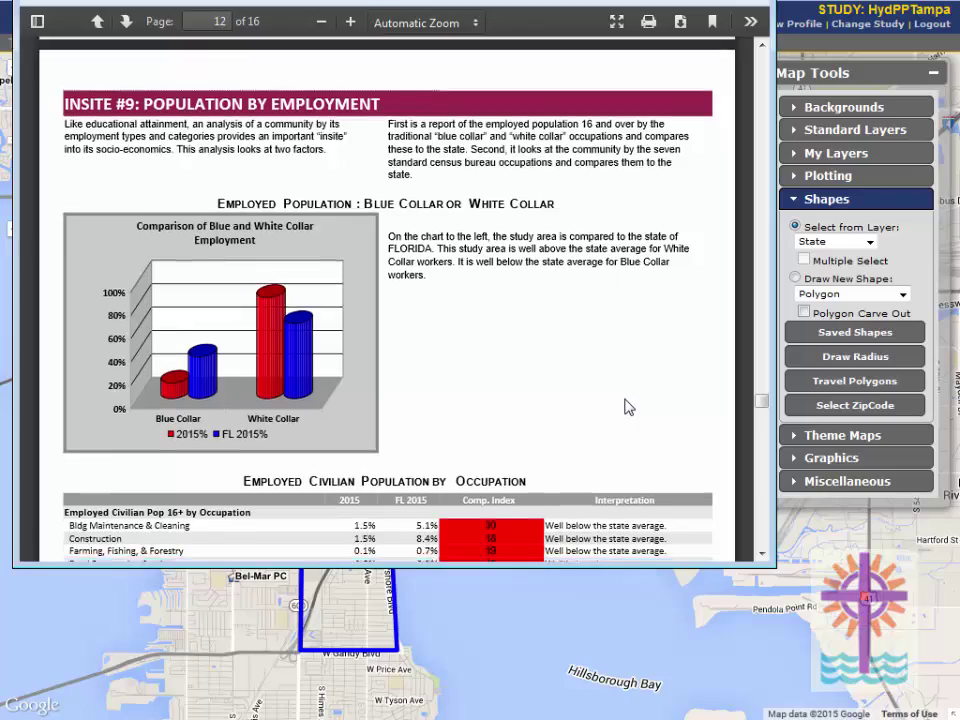
Step: Examine the Mosaic segments table in Insite #10, focusing on segment O54's name and its state comparison index, and close the report
{"action": "scroll", "coordinate": [626, 405], "scroll_direction": "down", "scroll_amount": 6}
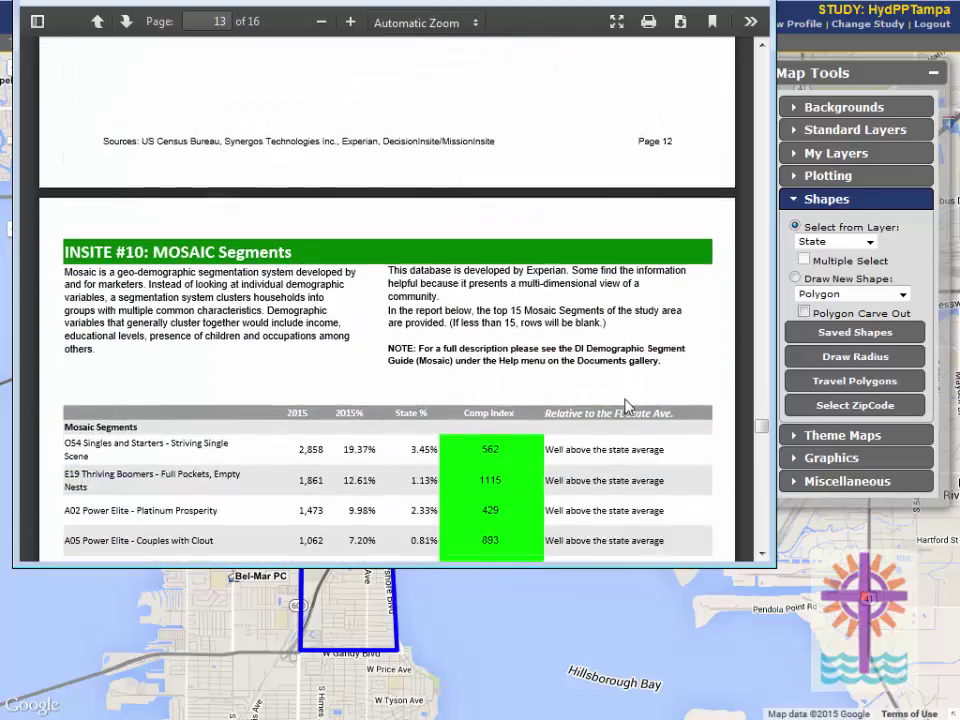
{"action": "scroll", "coordinate": [626, 400], "scroll_direction": "down", "scroll_amount": 3}
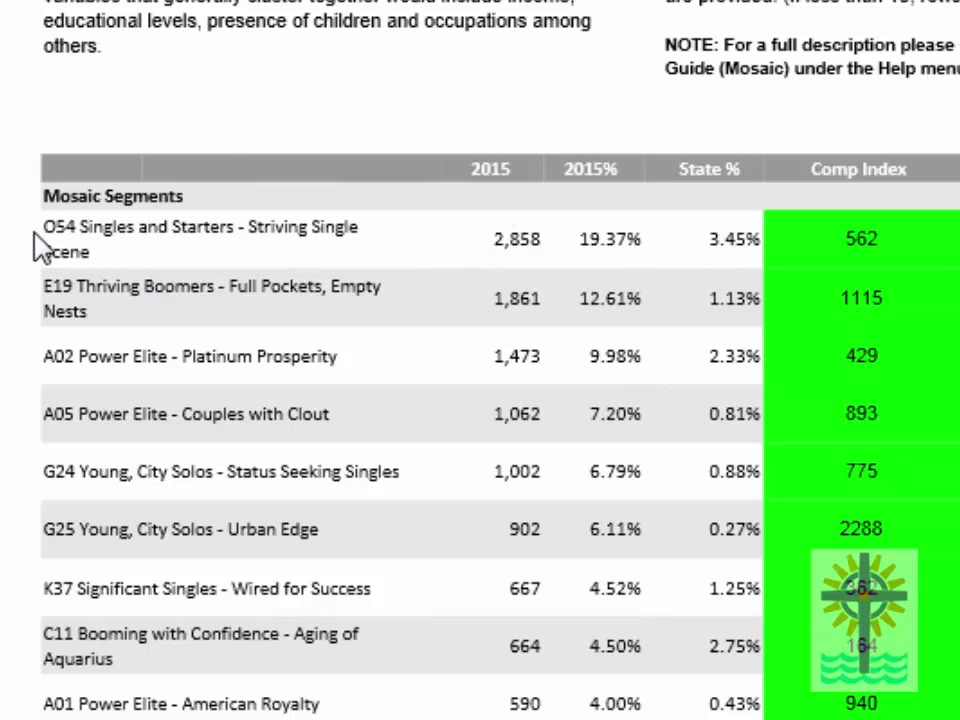
{"action": "left_click_drag", "start_coordinate": [49, 236], "coordinate": [93, 256]}
{"action": "left_click", "coordinate": [129, 240]}
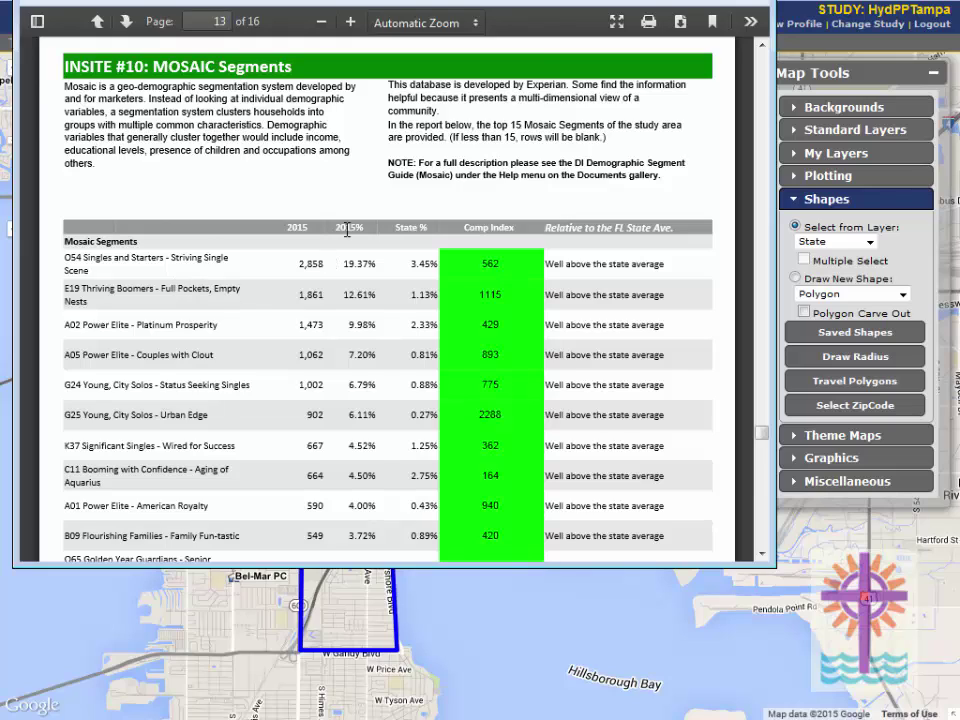
{"action": "left_click_drag", "start_coordinate": [438, 266], "coordinate": [509, 270]}
{"action": "left_click", "coordinate": [514, 271]}
{"action": "key", "text": "alt+F4"}
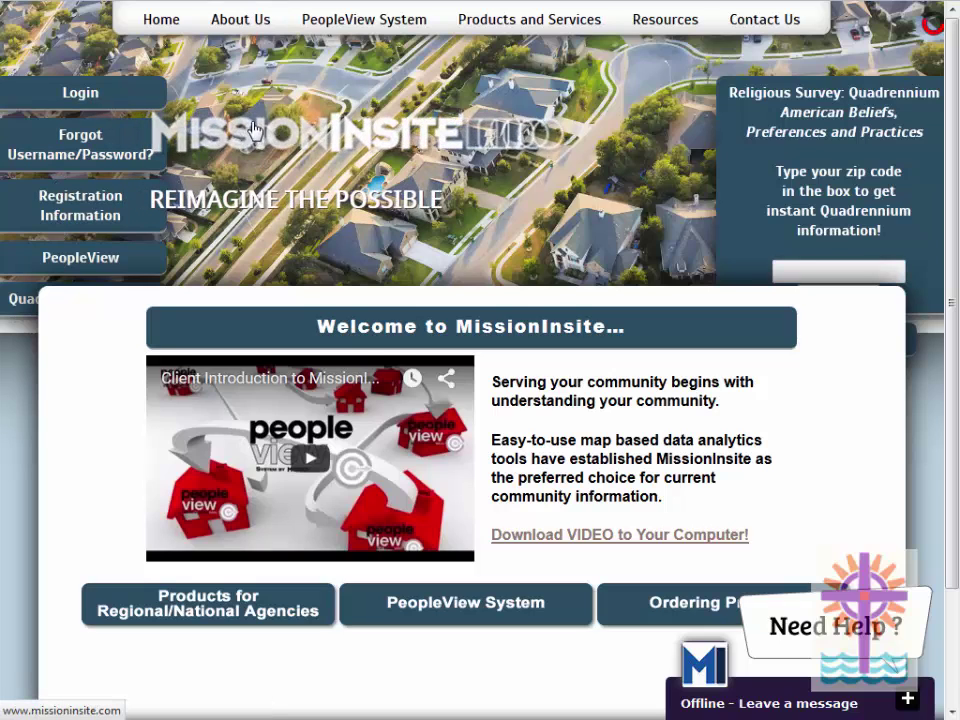
Step: Open the Mosaic USA Descriptions document from the MOSAIC resources page of the MissionInsite website
{"action": "mouse_move", "coordinate": [664, 26]}
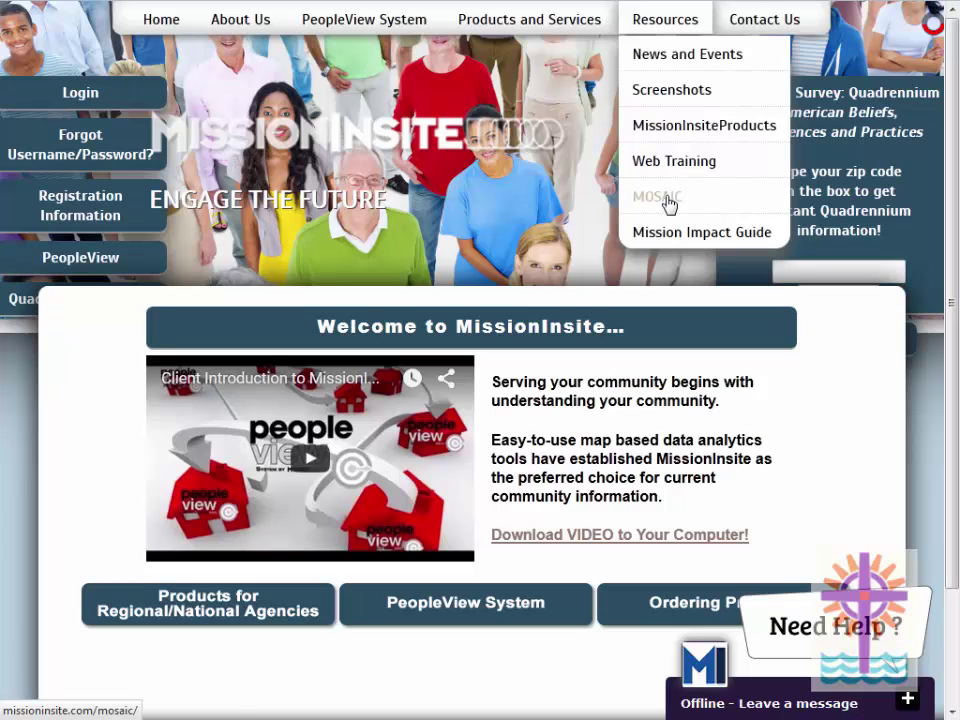
{"action": "left_click", "coordinate": [668, 200]}
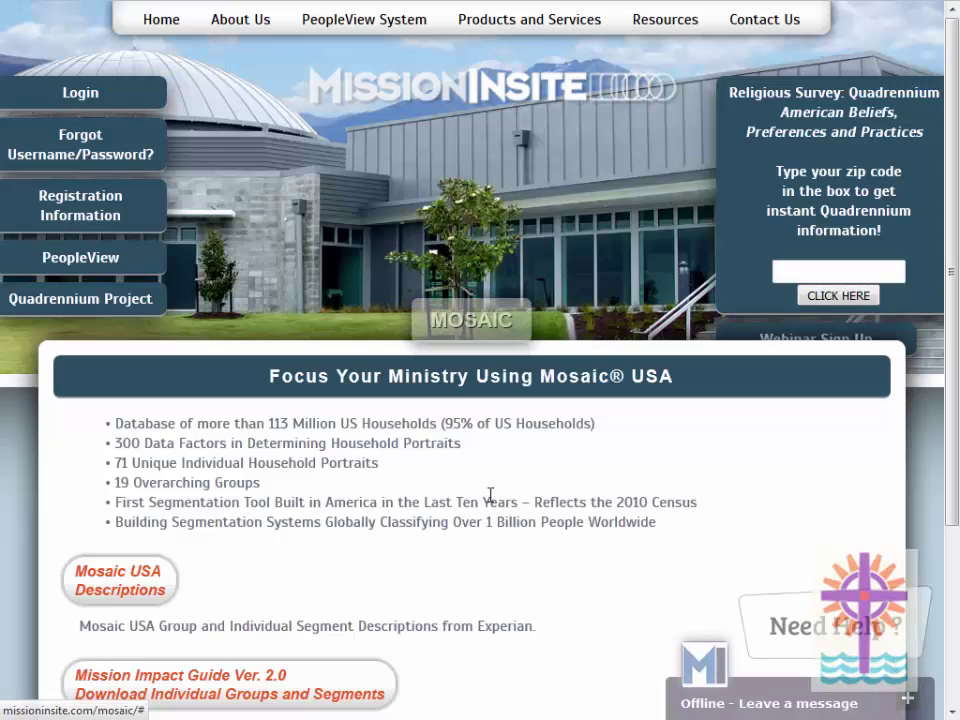
{"action": "scroll", "coordinate": [490, 495], "scroll_direction": "down", "scroll_amount": 3}
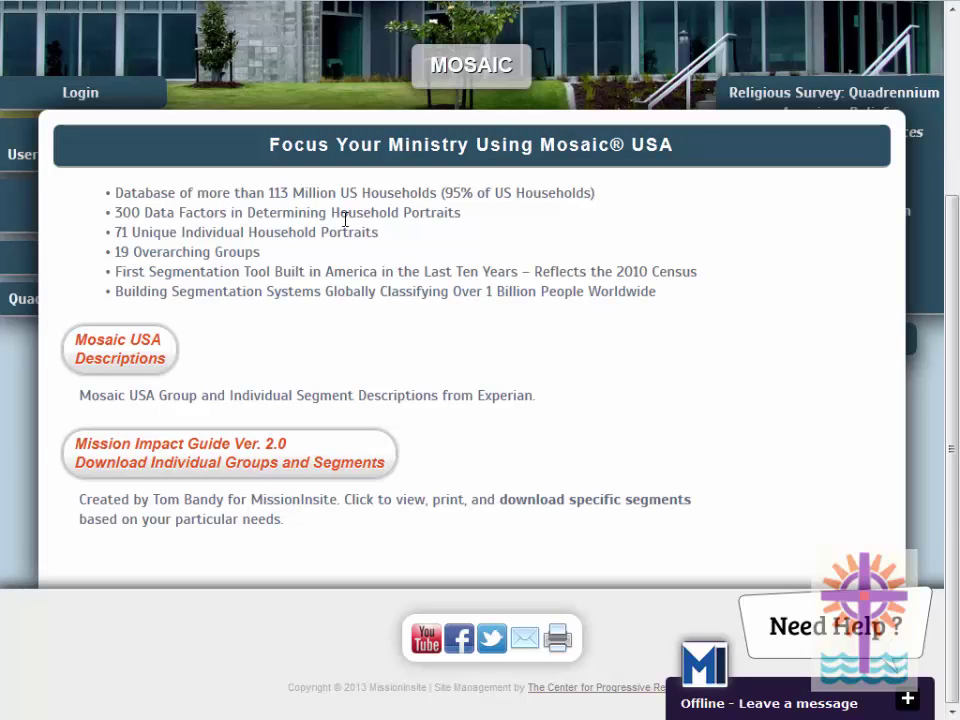
{"action": "right_click", "coordinate": [125, 350]}
{"action": "left_click", "coordinate": [150, 360]}
{"action": "left_click", "coordinate": [577, 1]}
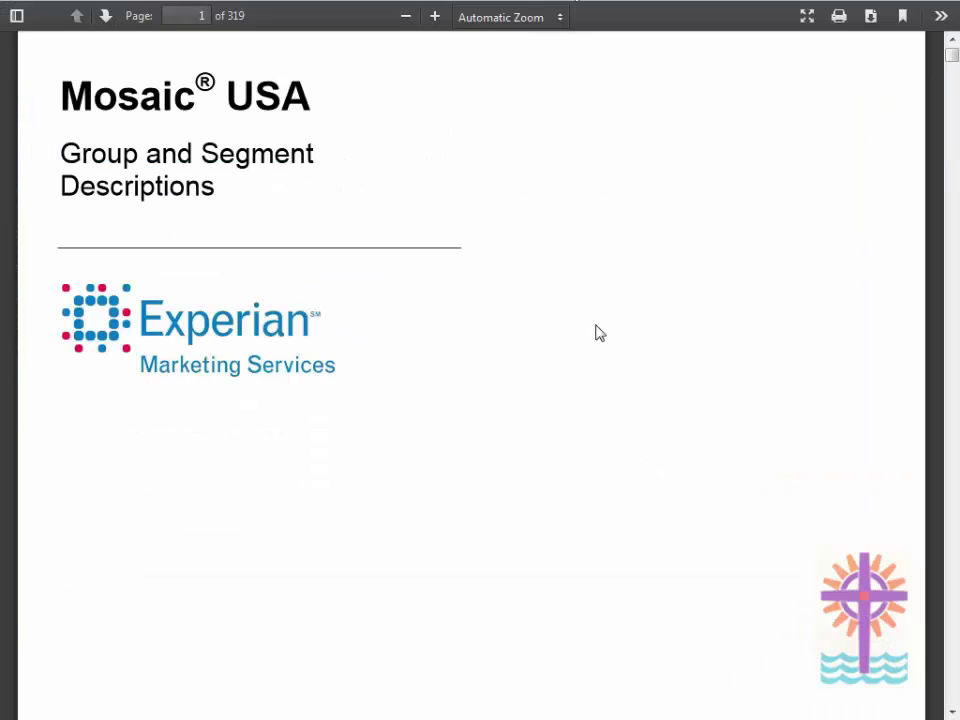
Step: Examine the Group and Segment Listing from group A Power Elite to group S Economic Challenges, locating segment O54 Striving Single Scene
{"action": "scroll", "coordinate": [700, 411], "scroll_direction": "down", "scroll_amount": 10}
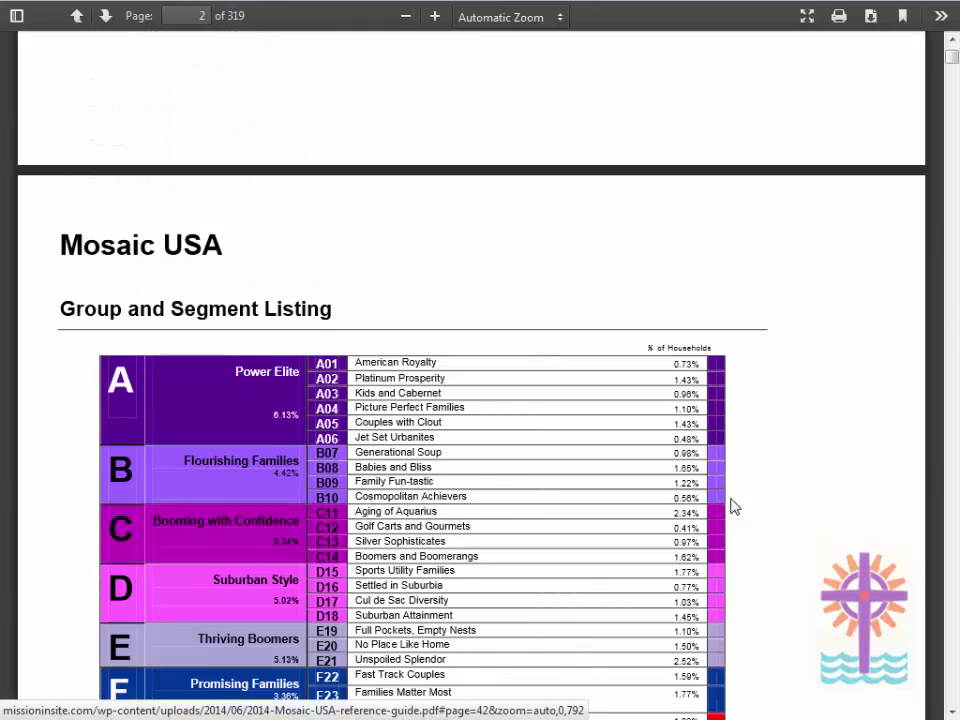
{"action": "scroll", "coordinate": [750, 481], "scroll_direction": "down", "scroll_amount": 4}
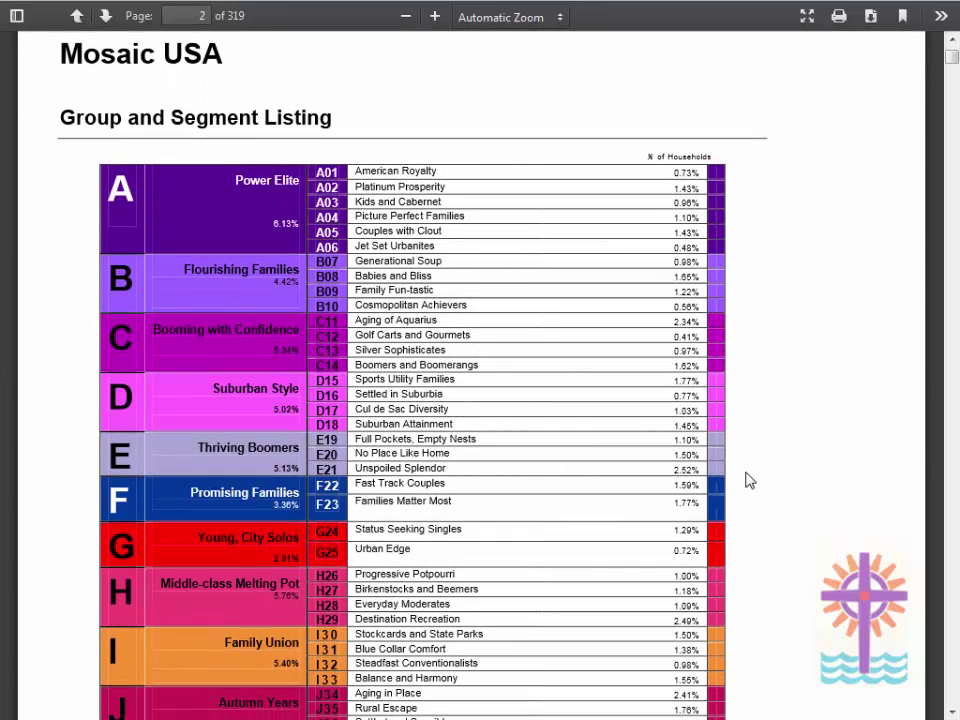
{"action": "scroll", "coordinate": [750, 481], "scroll_direction": "down", "scroll_amount": 1}
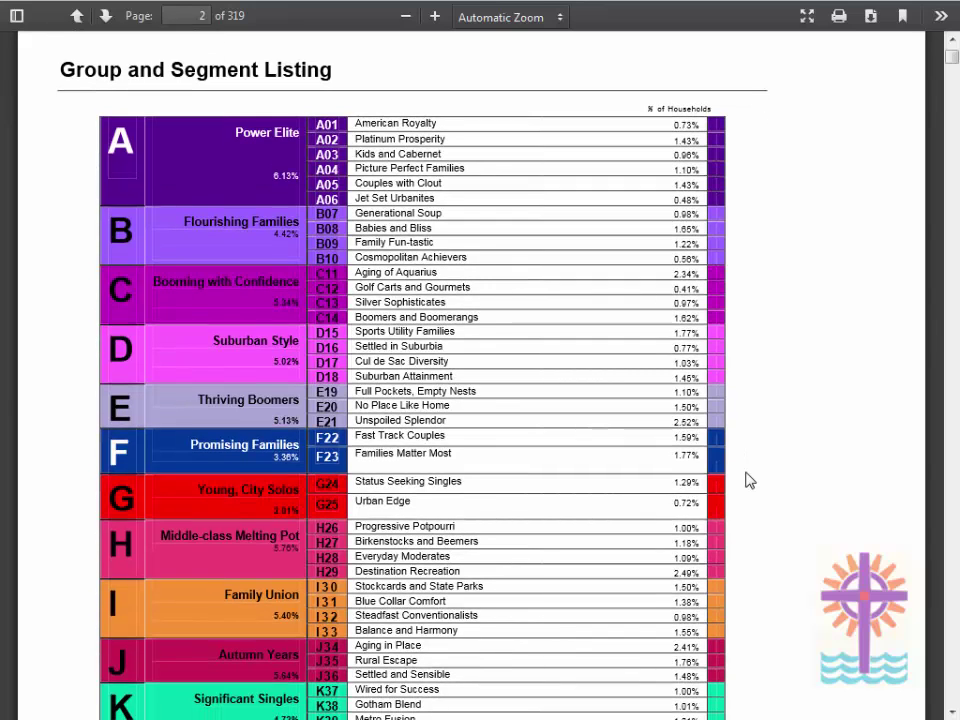
{"action": "scroll", "coordinate": [750, 481], "scroll_direction": "down", "scroll_amount": 8}
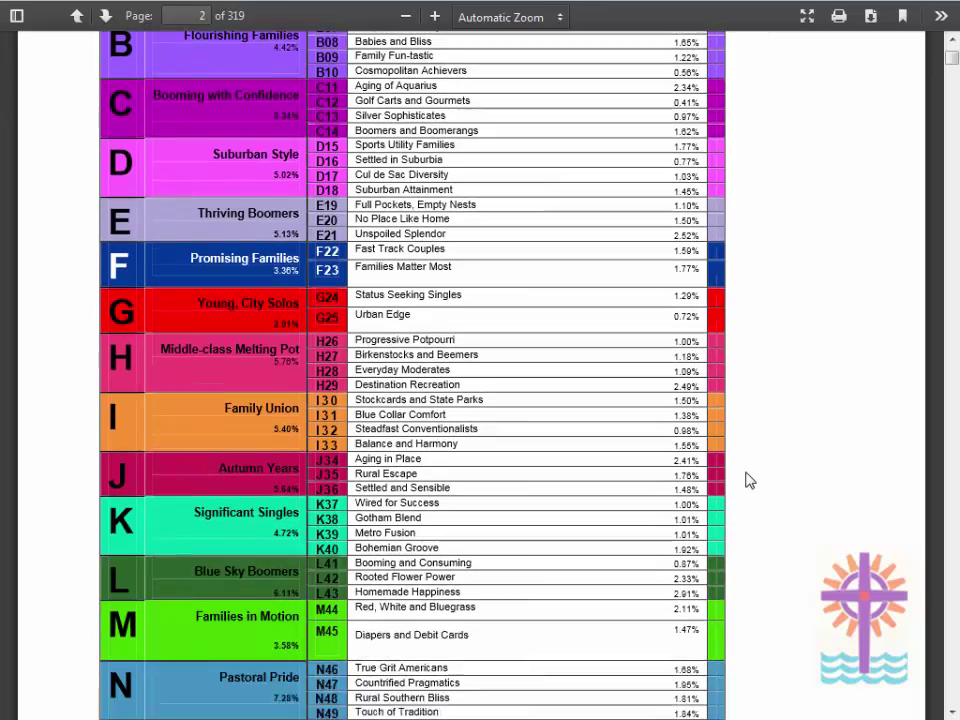
{"action": "scroll", "coordinate": [750, 481], "scroll_direction": "down", "scroll_amount": 3}
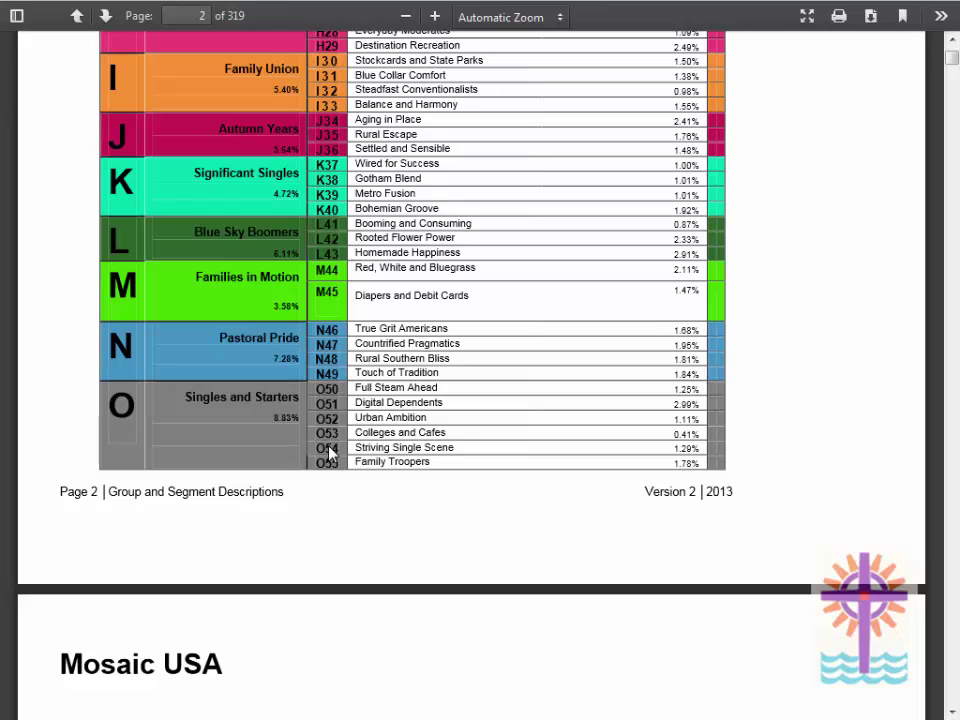
{"action": "scroll", "coordinate": [335, 450], "scroll_direction": "down", "scroll_amount": 1}
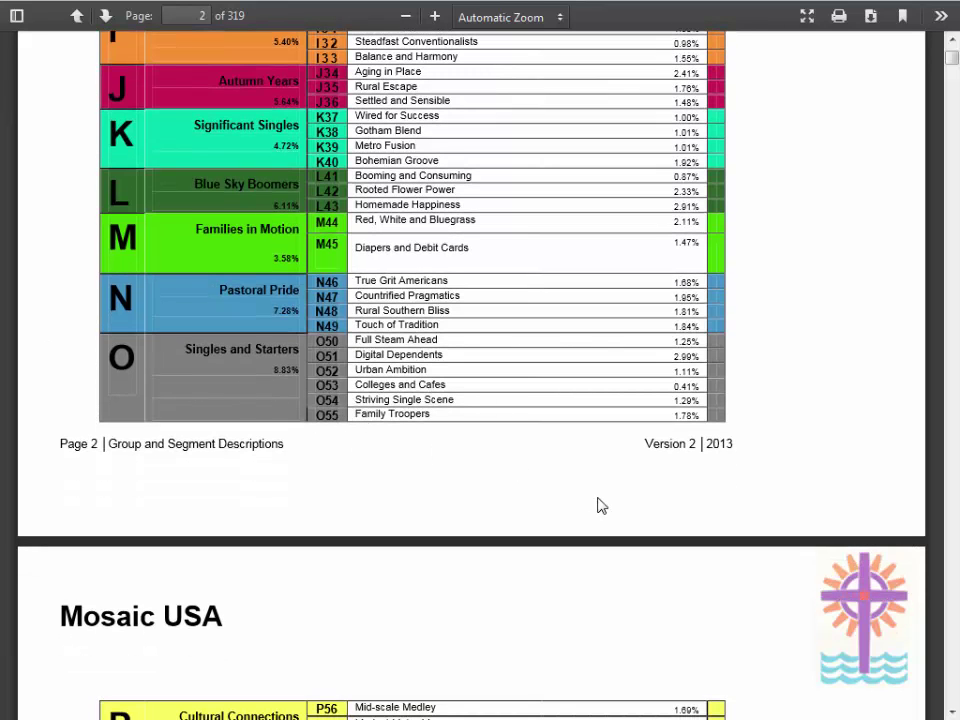
{"action": "scroll", "coordinate": [600, 506], "scroll_direction": "down", "scroll_amount": 10}
{"action": "scroll", "coordinate": [600, 506], "scroll_direction": "down", "scroll_amount": 5}
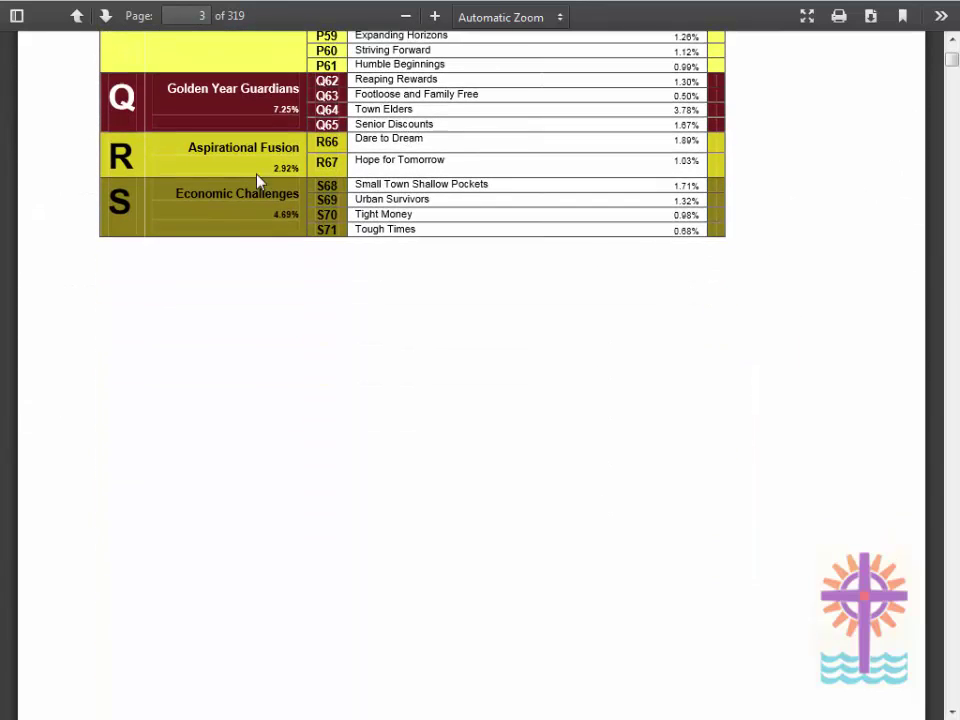
Step: Go to page 252 of the guide and read the overview of Segment O54: Striving Single Scene
{"action": "left_click_drag", "start_coordinate": [953, 62], "coordinate": [953, 560]}
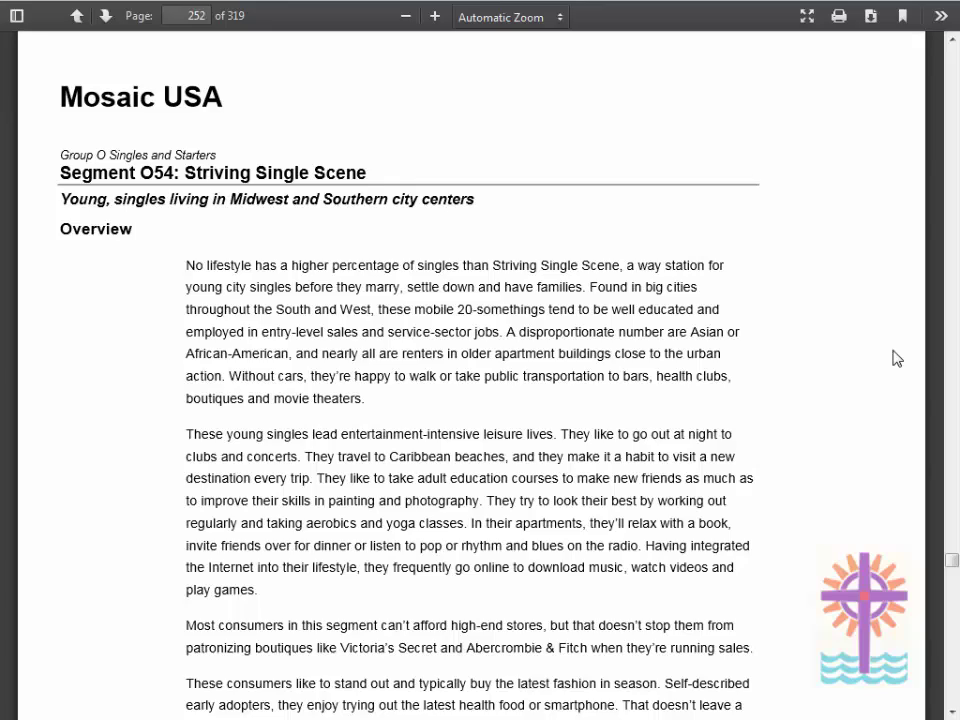
{"action": "scroll", "coordinate": [897, 358], "scroll_direction": "down", "scroll_amount": 3}
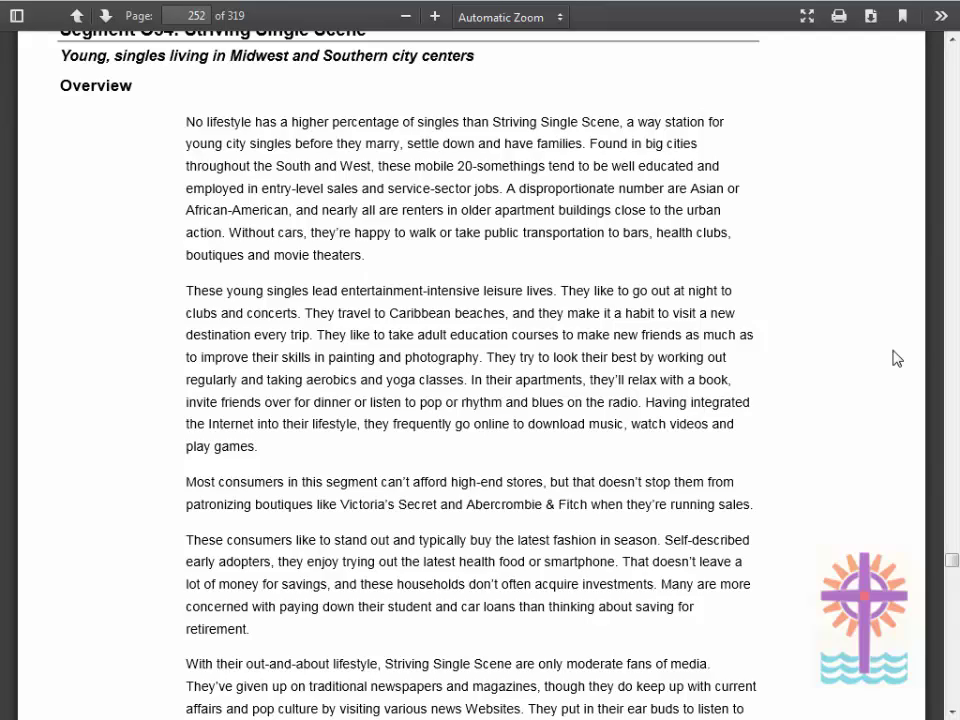
{"action": "scroll", "coordinate": [897, 358], "scroll_direction": "down", "scroll_amount": 5}
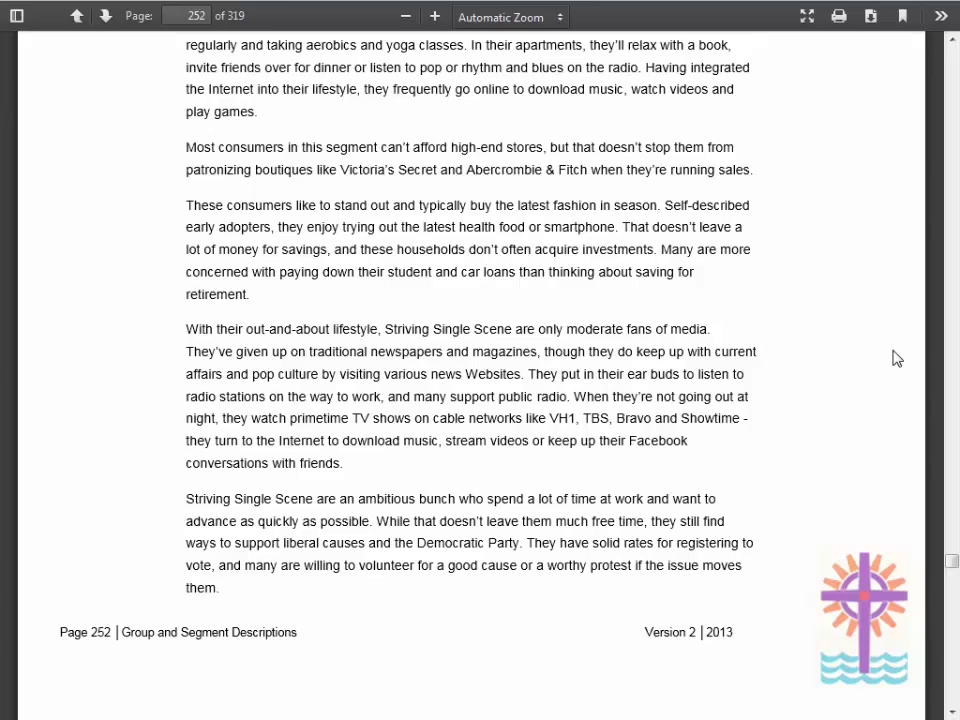
Step: Read the segment's Demographics and behavior page, covering Who we are, Where we live and How we live our lives
{"action": "scroll", "coordinate": [897, 358], "scroll_direction": "down", "scroll_amount": 4}
{"action": "scroll", "coordinate": [897, 358], "scroll_direction": "down", "scroll_amount": 4}
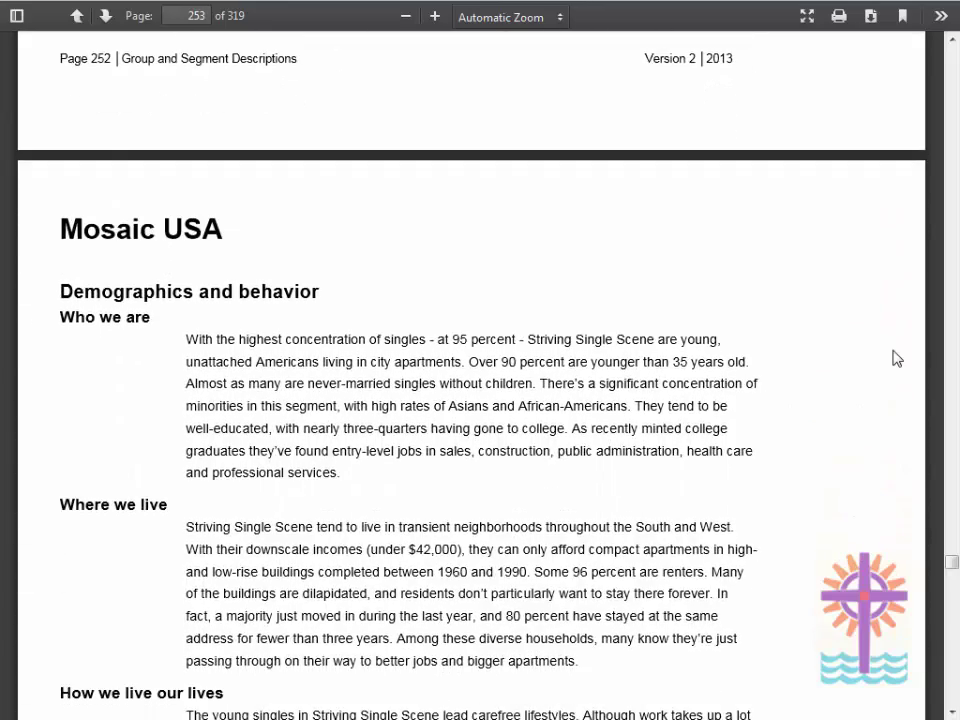
{"action": "scroll", "coordinate": [897, 358], "scroll_direction": "down", "scroll_amount": 3}
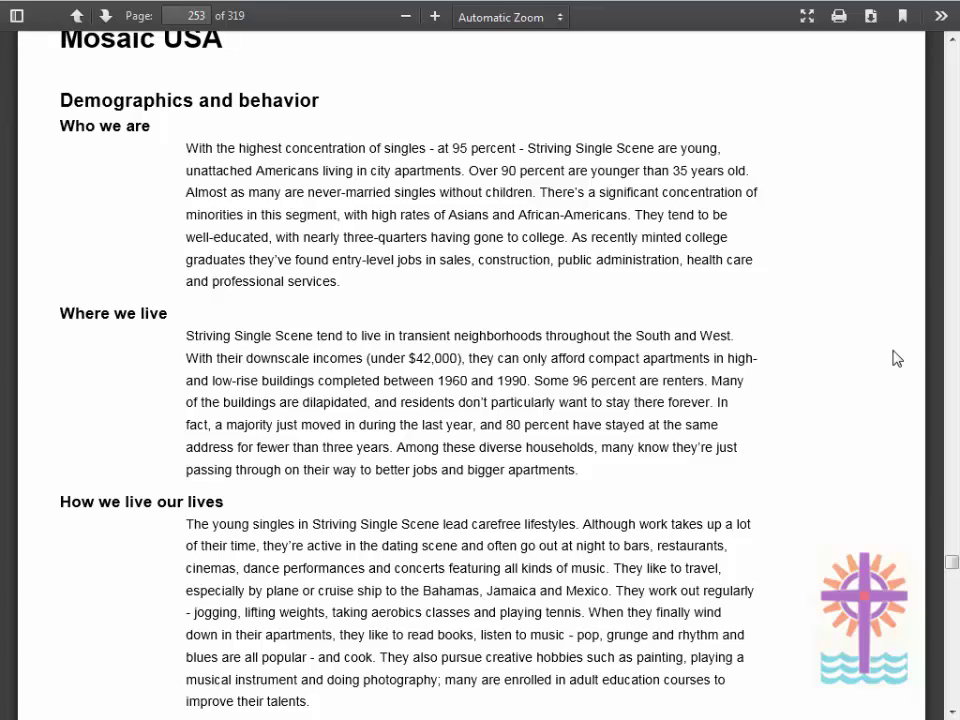
{"action": "scroll", "coordinate": [897, 358], "scroll_direction": "down", "scroll_amount": 1}
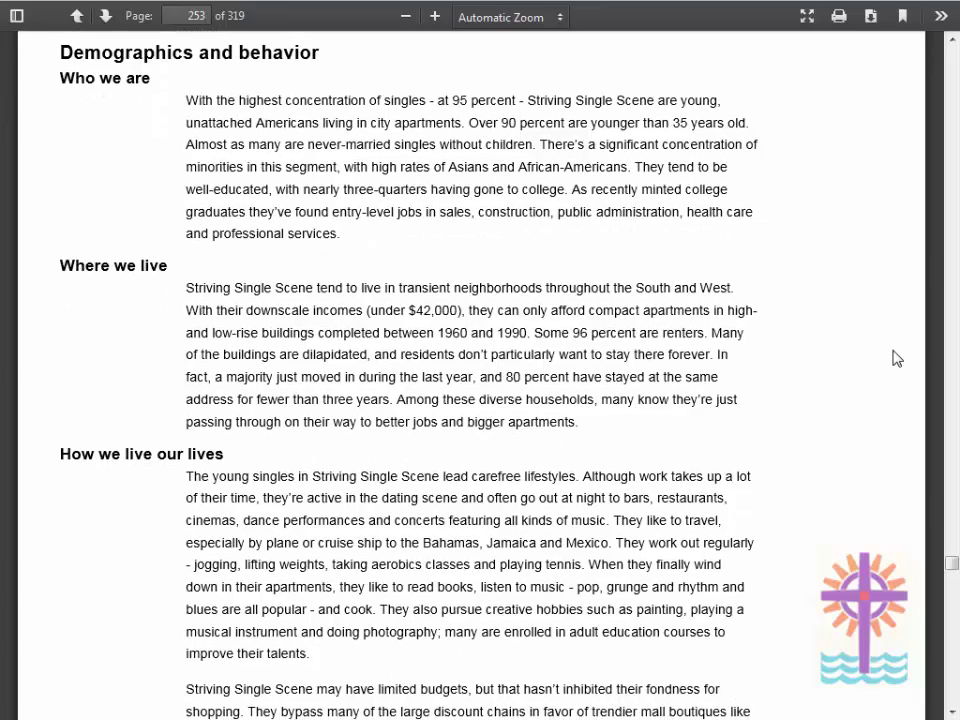
{"action": "scroll", "coordinate": [897, 358], "scroll_direction": "down", "scroll_amount": 6}
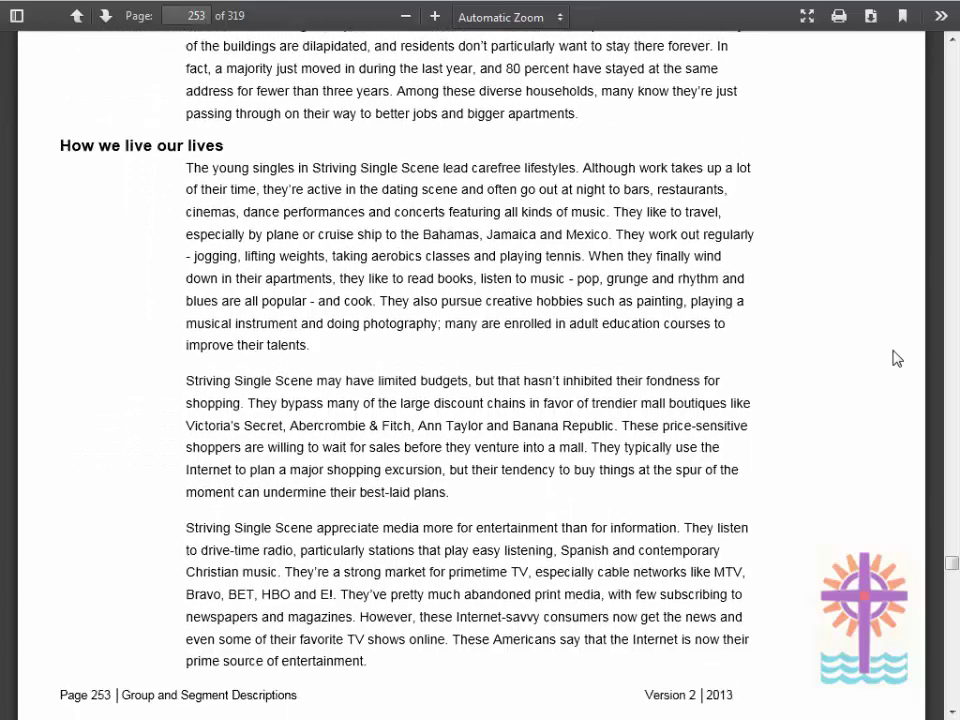
{"action": "scroll", "coordinate": [897, 358], "scroll_direction": "down", "scroll_amount": 2}
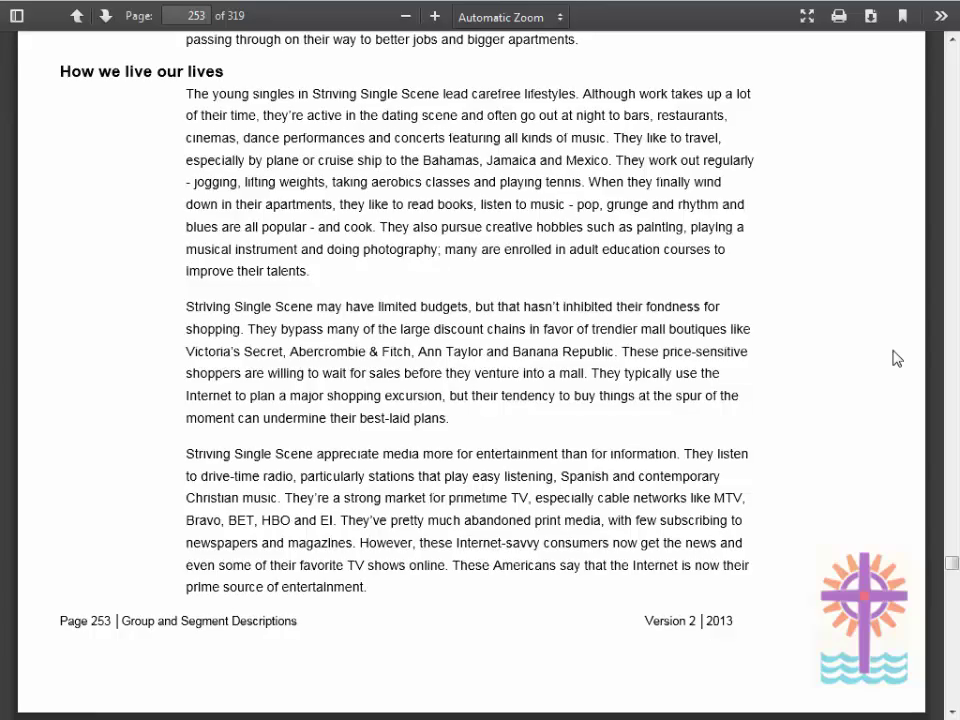
Step: Read the segment's How we view the world, How we get by and Digital behavior sections on page 254
{"action": "scroll", "coordinate": [897, 358], "scroll_direction": "down", "scroll_amount": 13}
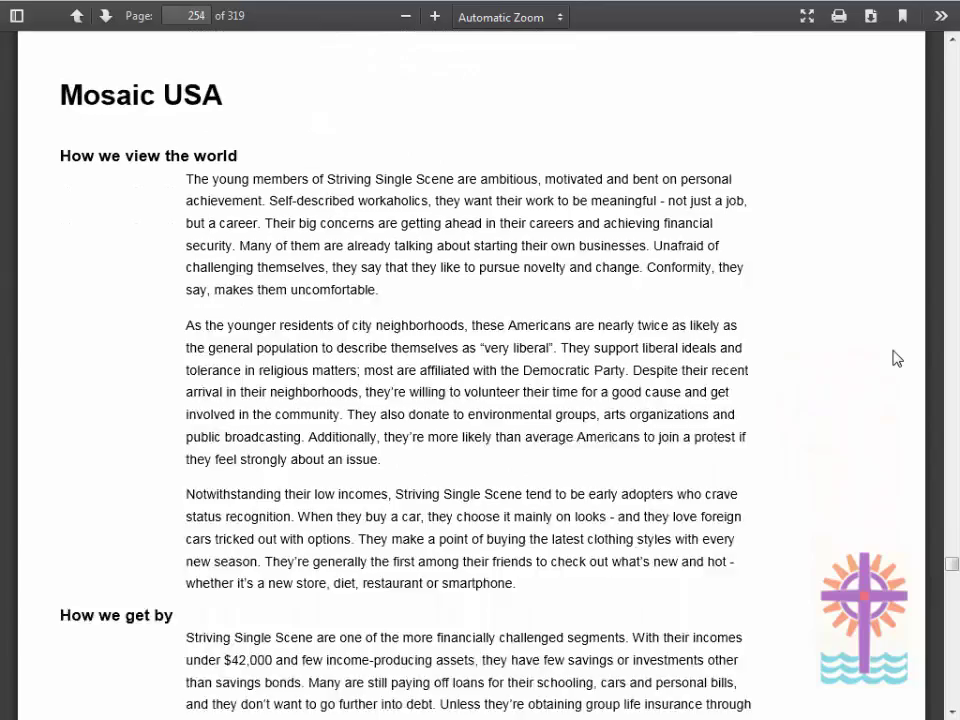
{"action": "scroll", "coordinate": [897, 358], "scroll_direction": "down", "scroll_amount": 2}
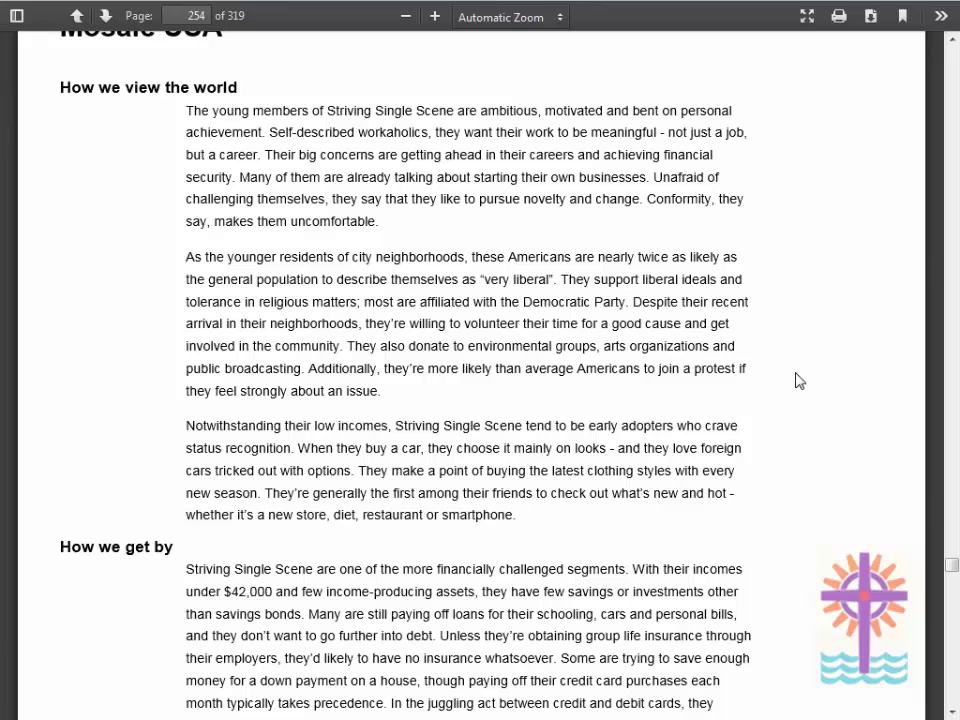
{"action": "scroll", "coordinate": [799, 380], "scroll_direction": "down", "scroll_amount": 1}
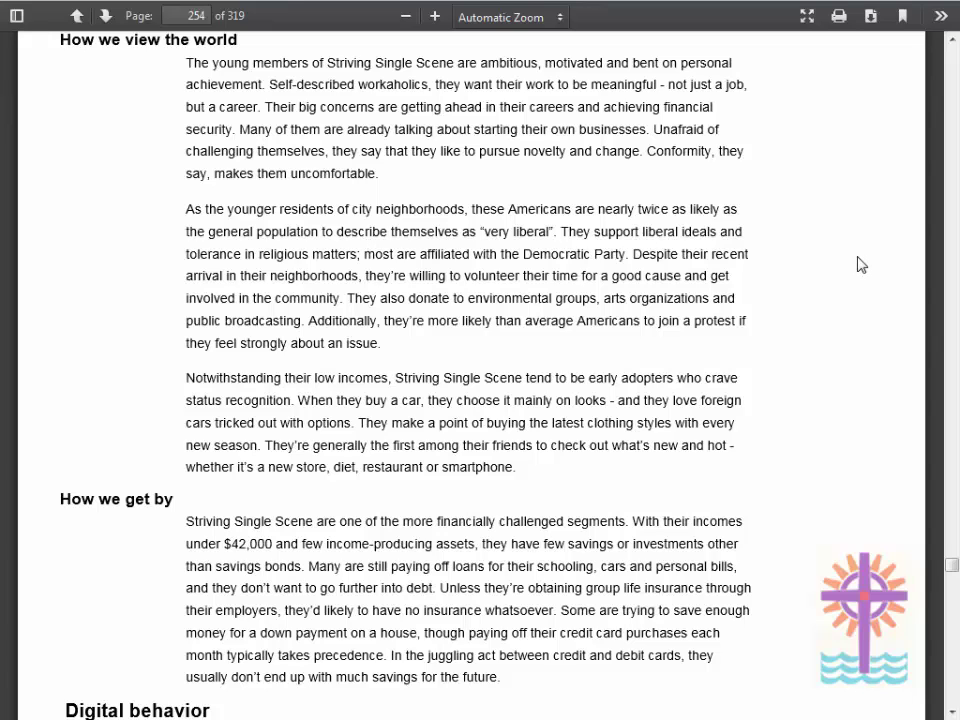
{"action": "scroll", "coordinate": [861, 264], "scroll_direction": "down", "scroll_amount": 5}
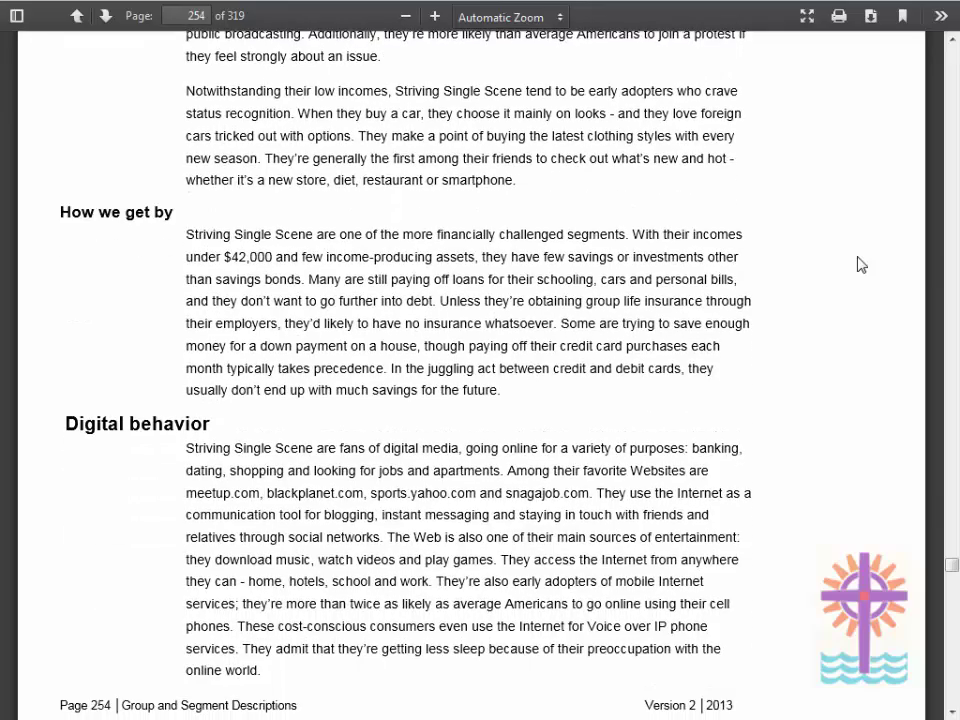
{"action": "scroll", "coordinate": [857, 264], "scroll_direction": "down", "scroll_amount": 5}
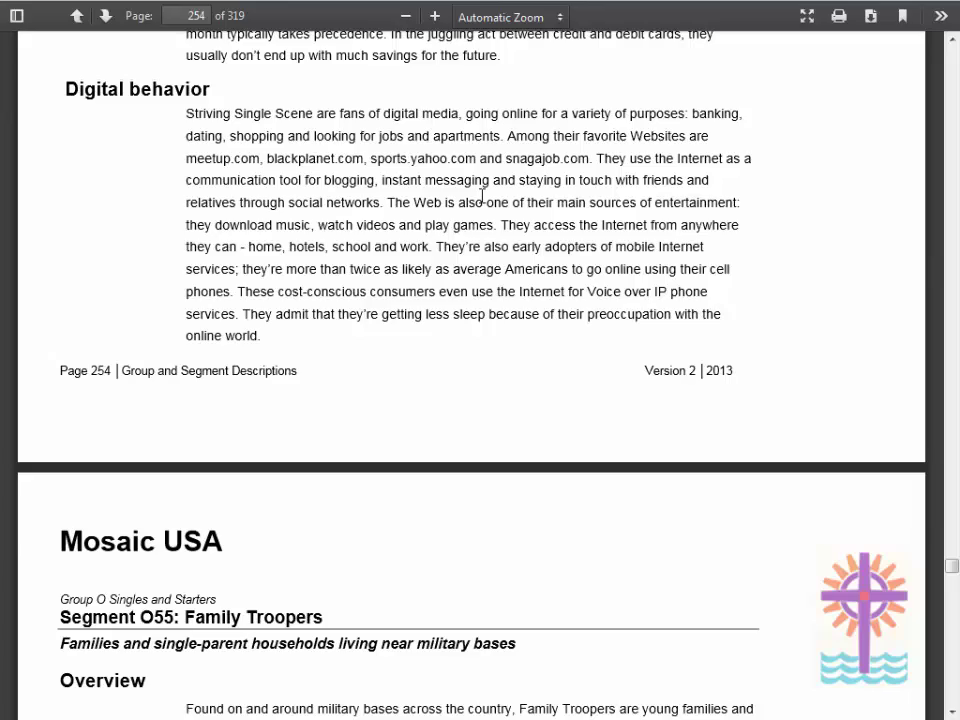
{"action": "scroll", "coordinate": [780, 226], "scroll_direction": "up", "scroll_amount": 3}
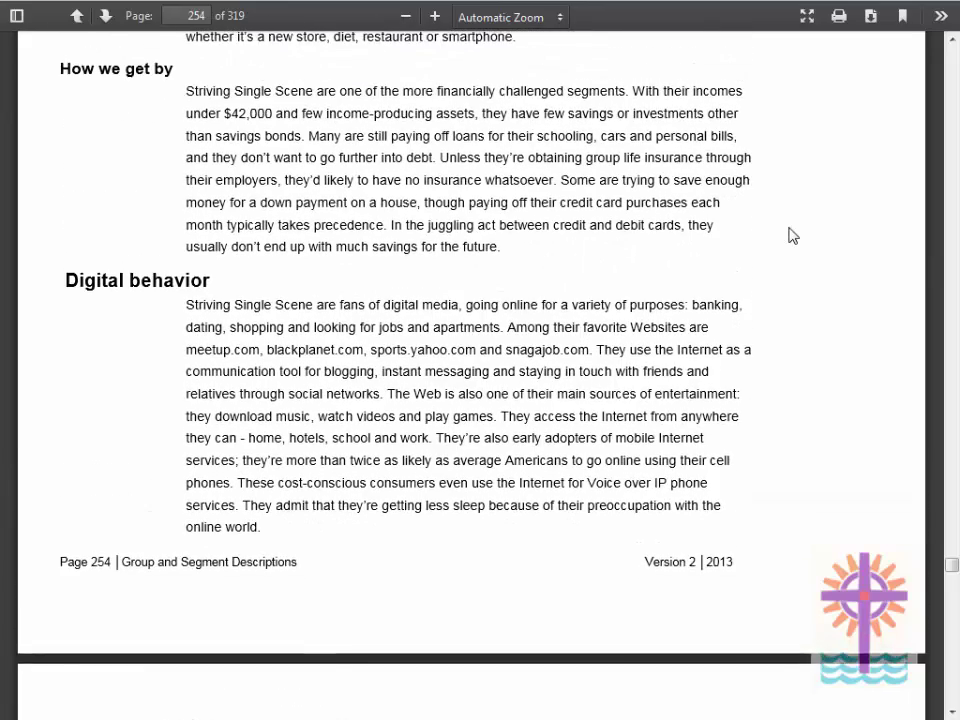
Step: Leave the Experian descriptions and open the Mission Impact Guide page from the MissionInsite site's resources
{"action": "scroll", "coordinate": [790, 235], "scroll_direction": "up", "scroll_amount": 1}
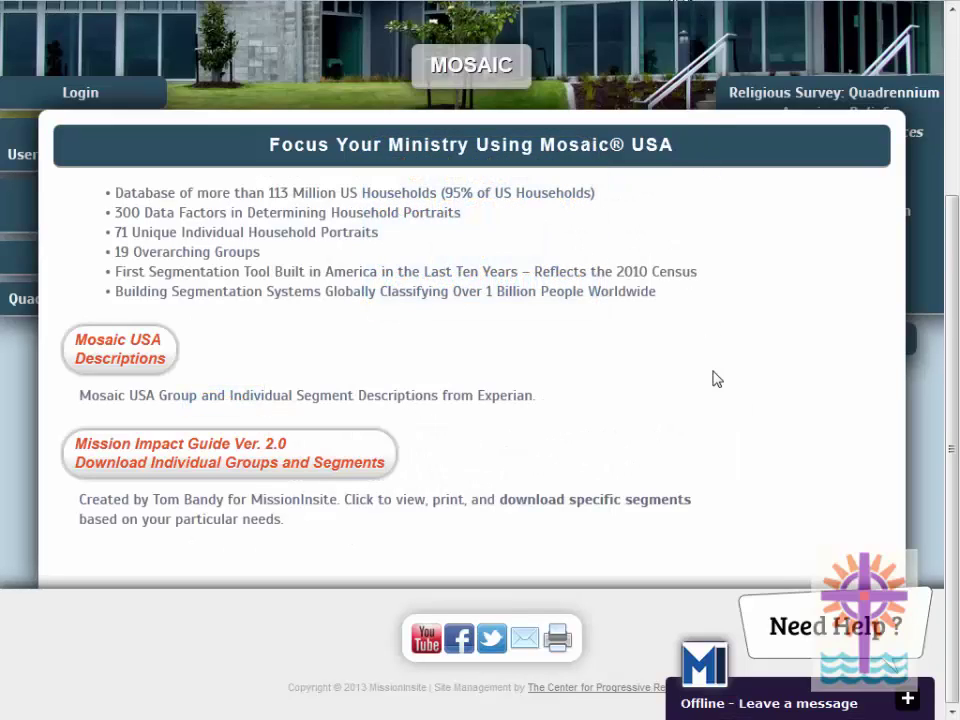
{"action": "scroll", "coordinate": [715, 450], "scroll_direction": "up", "scroll_amount": 3}
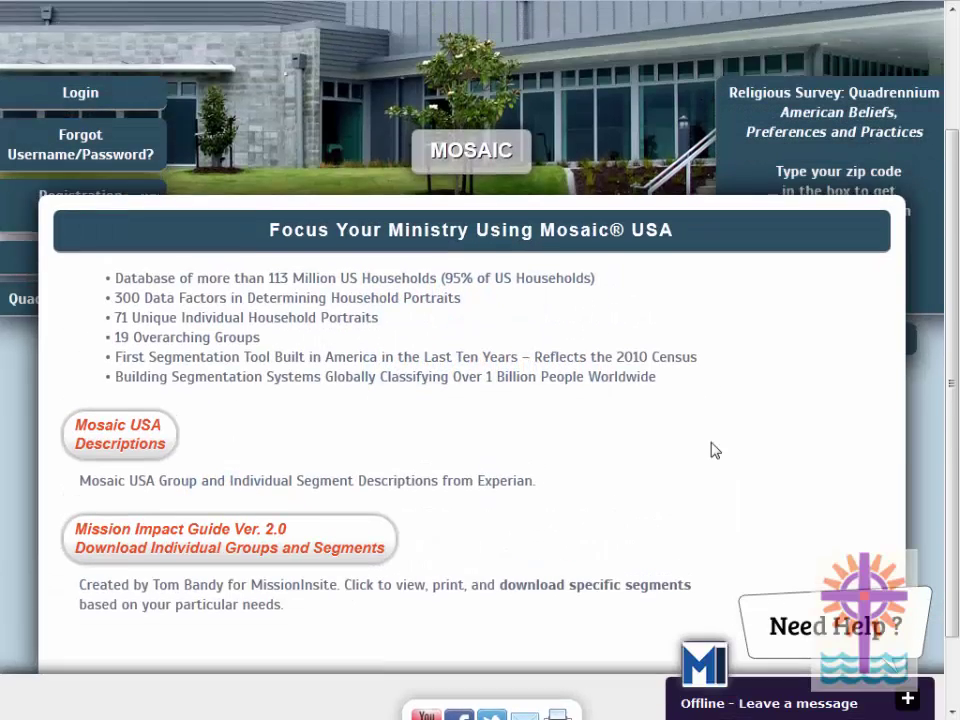
{"action": "mouse_move", "coordinate": [645, 30]}
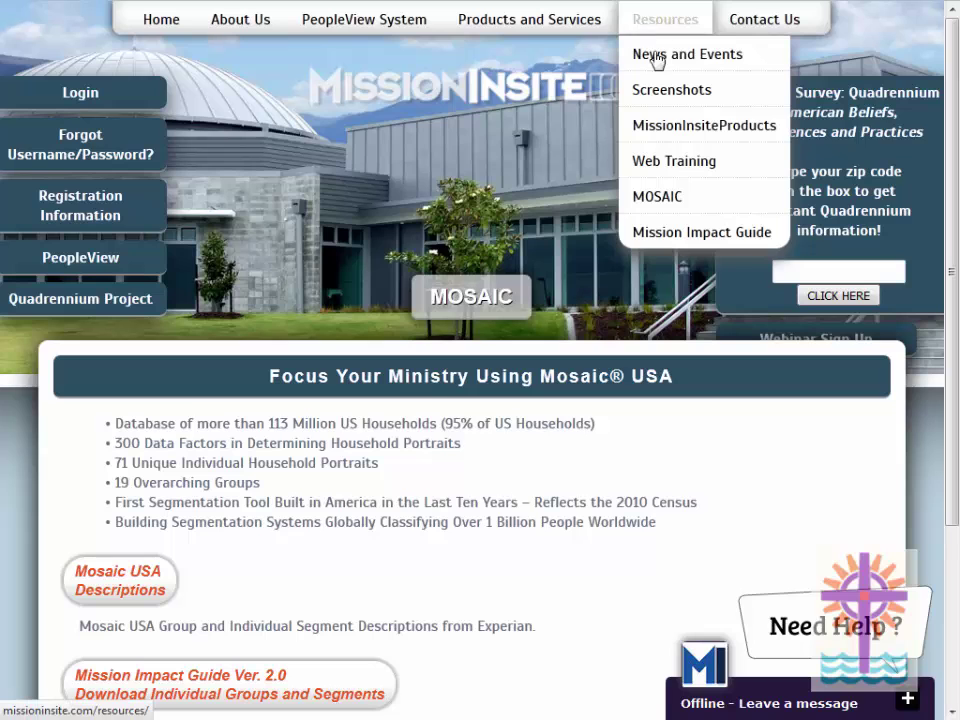
{"action": "left_click", "coordinate": [673, 235]}
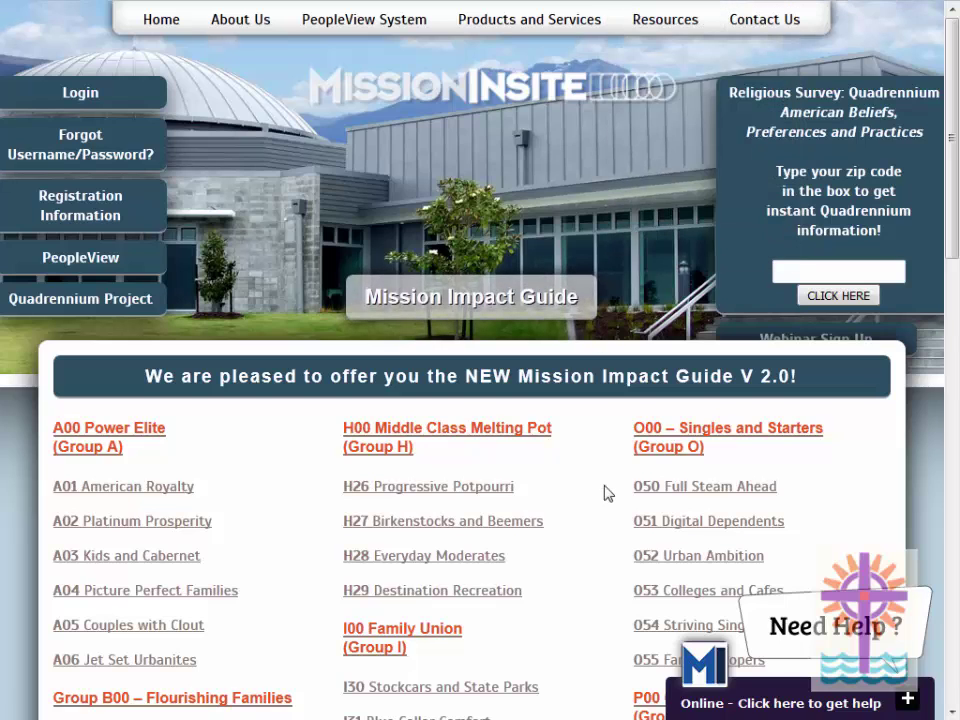
Step: Look through the Mission Impact Guide's group and segment listing and open the O54 Striving Single Scene document under Group O
{"action": "scroll", "coordinate": [604, 493], "scroll_direction": "down", "scroll_amount": 5}
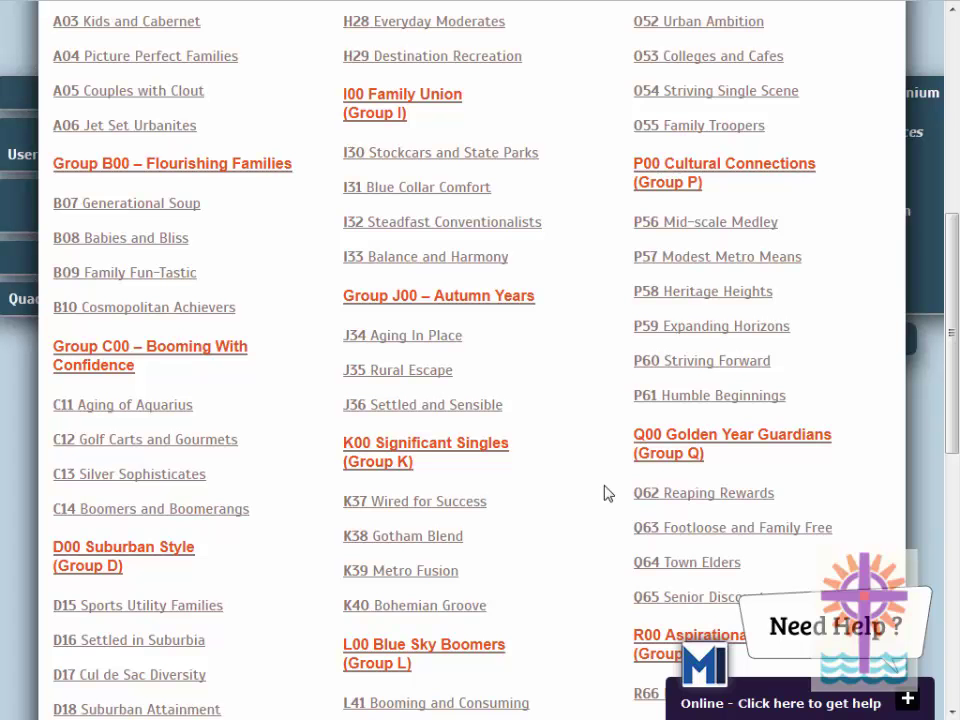
{"action": "scroll", "coordinate": [604, 493], "scroll_direction": "down", "scroll_amount": 3}
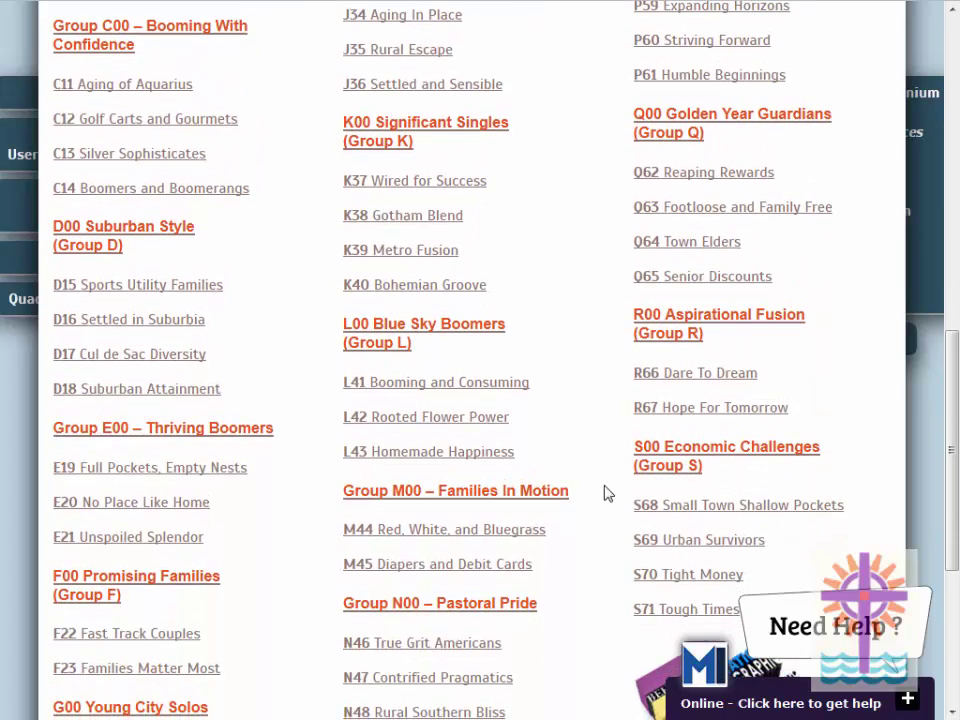
{"action": "scroll", "coordinate": [604, 493], "scroll_direction": "down", "scroll_amount": 1}
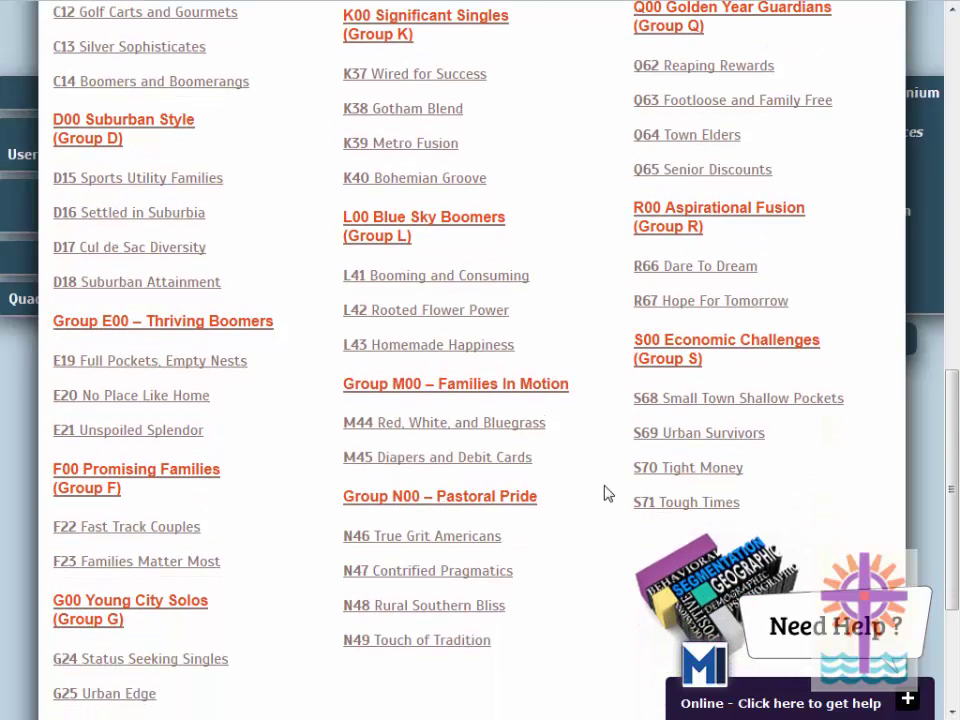
{"action": "scroll", "coordinate": [604, 493], "scroll_direction": "down", "scroll_amount": 2}
{"action": "scroll", "coordinate": [604, 493], "scroll_direction": "up", "scroll_amount": 8}
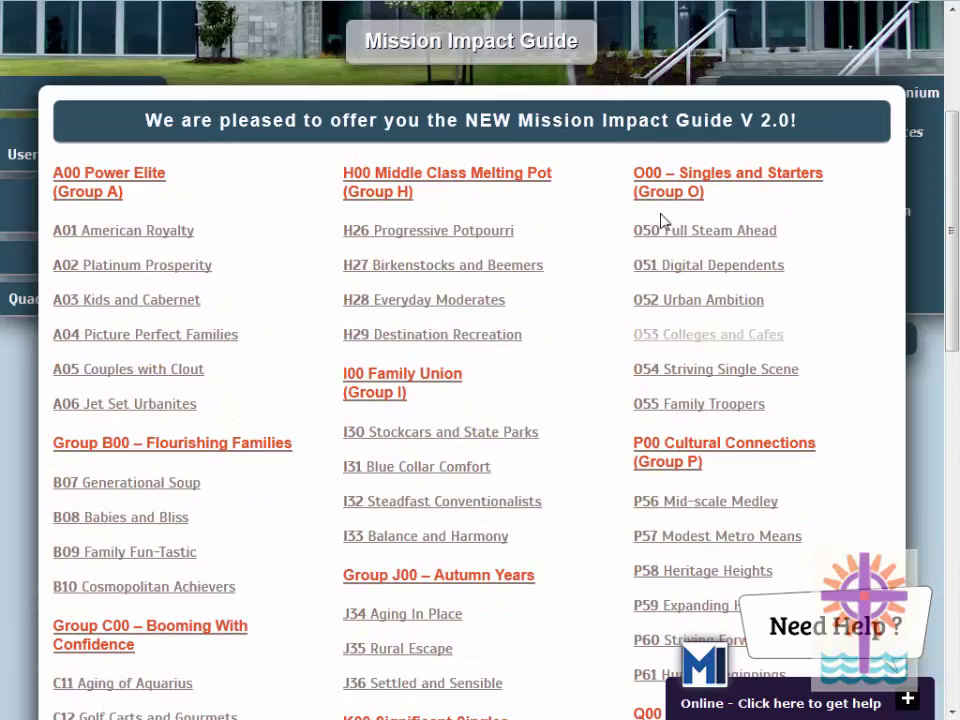
{"action": "left_click", "coordinate": [671, 376]}
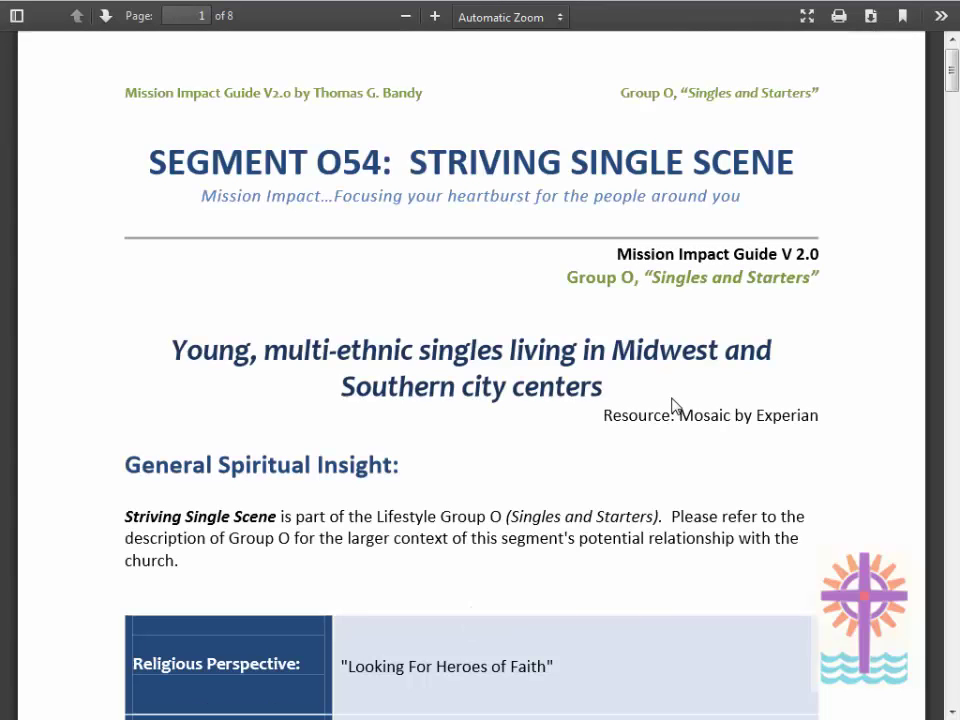
Step: Read the General Spiritual Insight section of the O54 guide, covering Religious Perspective, Key Behaviors and Strong Impressions
{"action": "scroll", "coordinate": [672, 403], "scroll_direction": "down", "scroll_amount": 3}
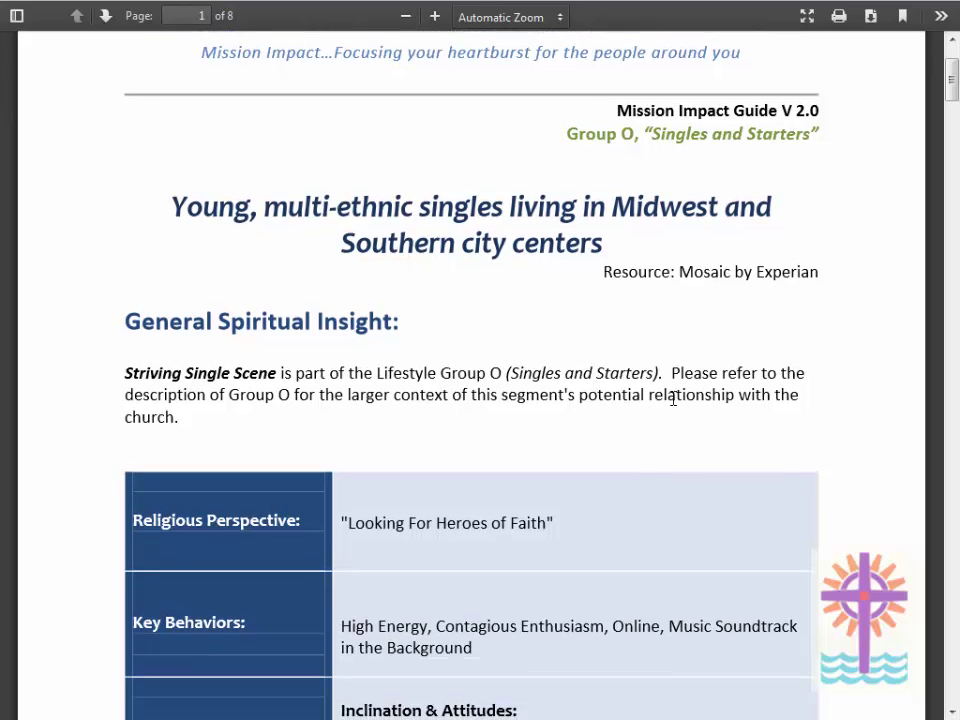
{"action": "scroll", "coordinate": [671, 403], "scroll_direction": "down", "scroll_amount": 3}
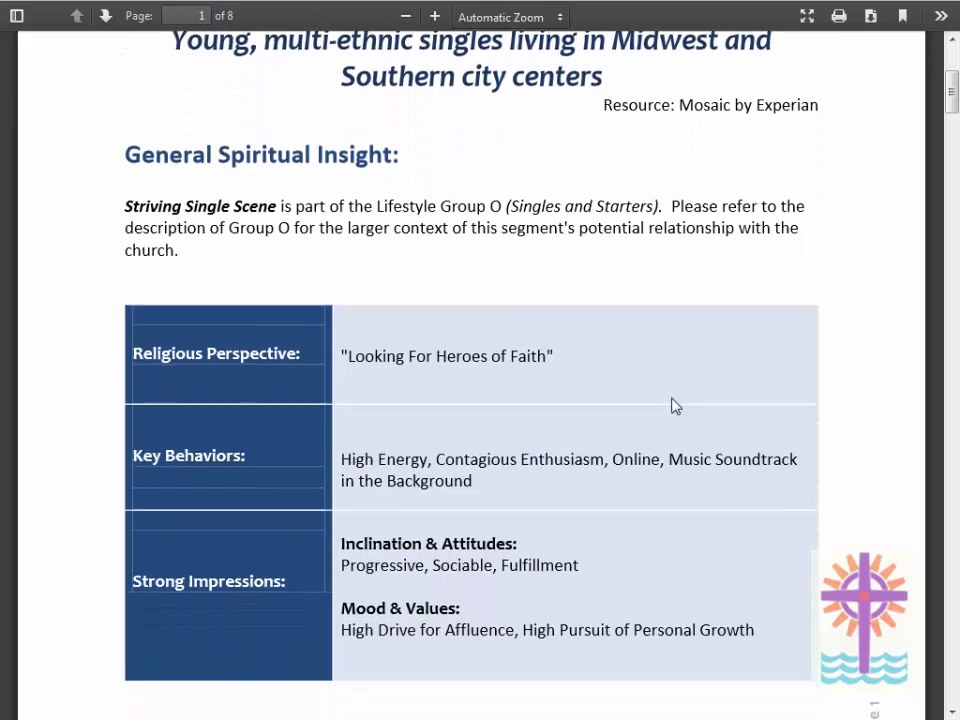